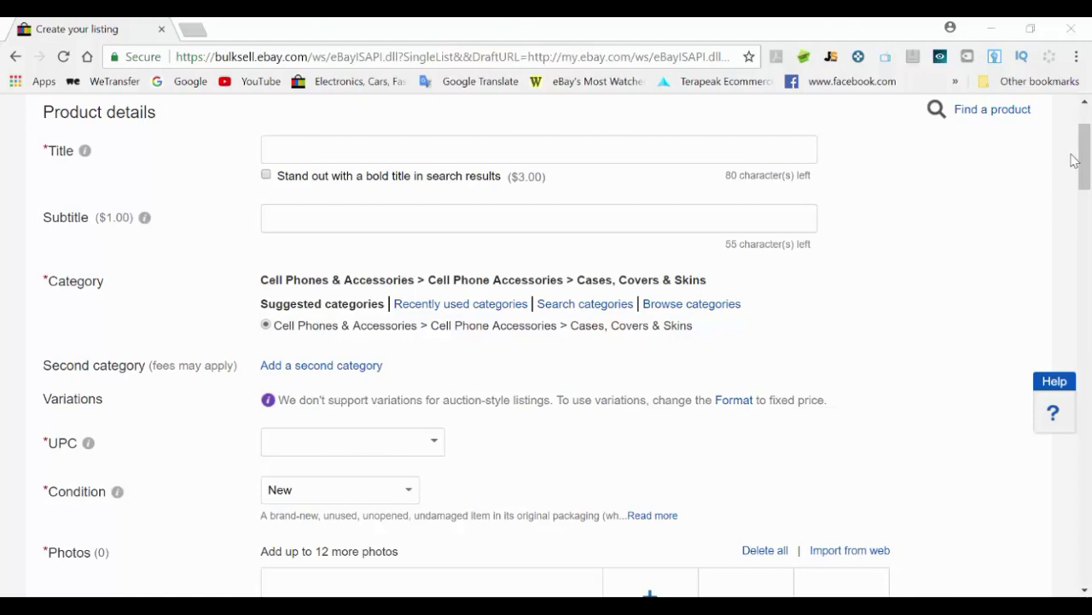
Step: Change the listing's selling format to Fixed price
left_click_drag(1082, 156, 1089, 472)
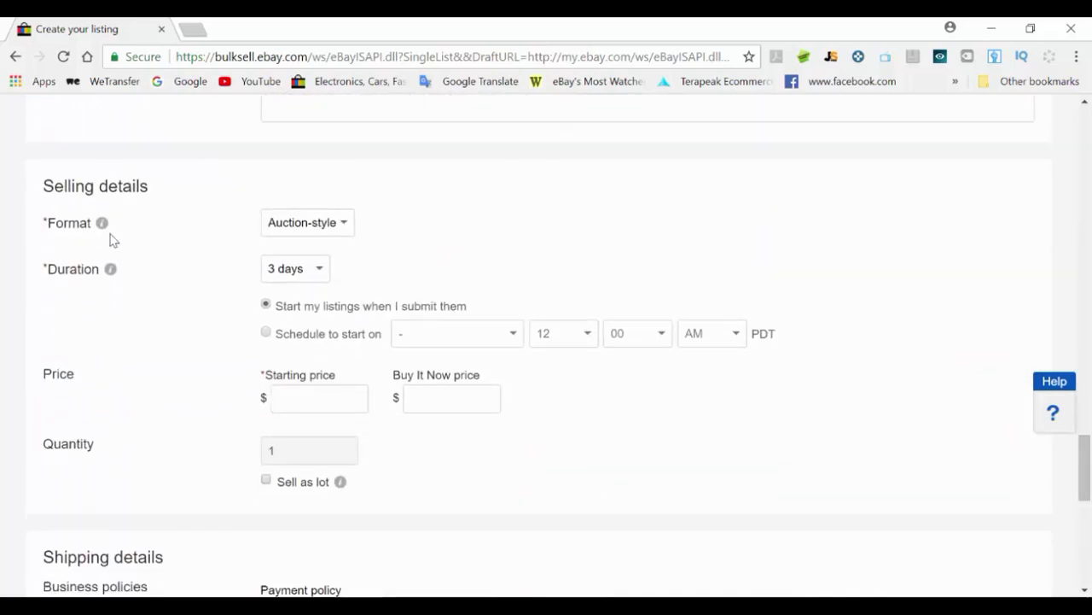
left_click(315, 225)
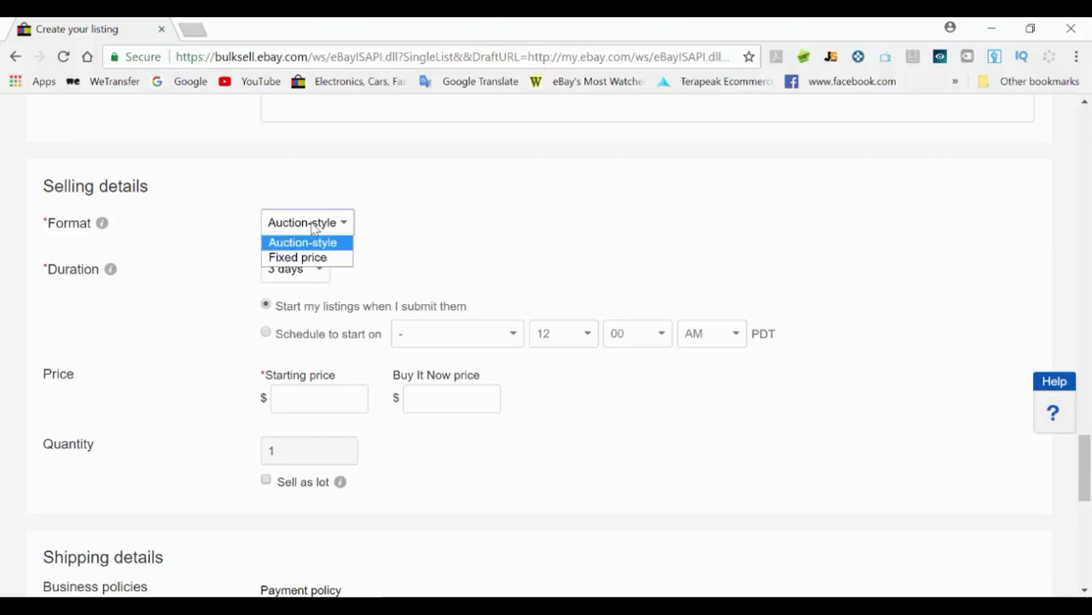
left_click(285, 258)
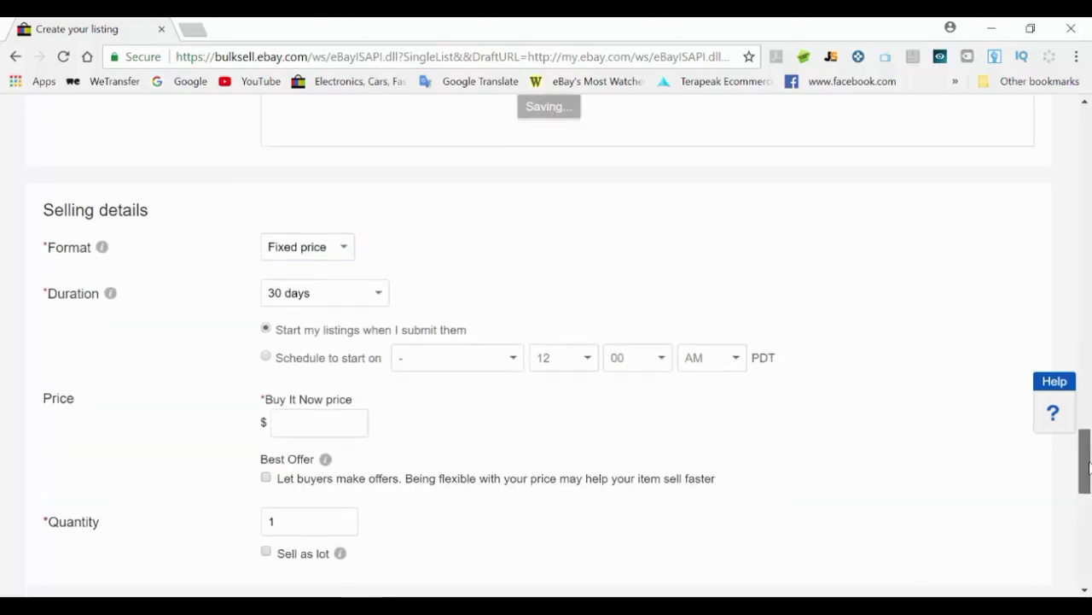
Step: Start creating variations for the listing and remove the suggested Type and Compatible Model attributes
left_click_drag(1089, 465, 1089, 178)
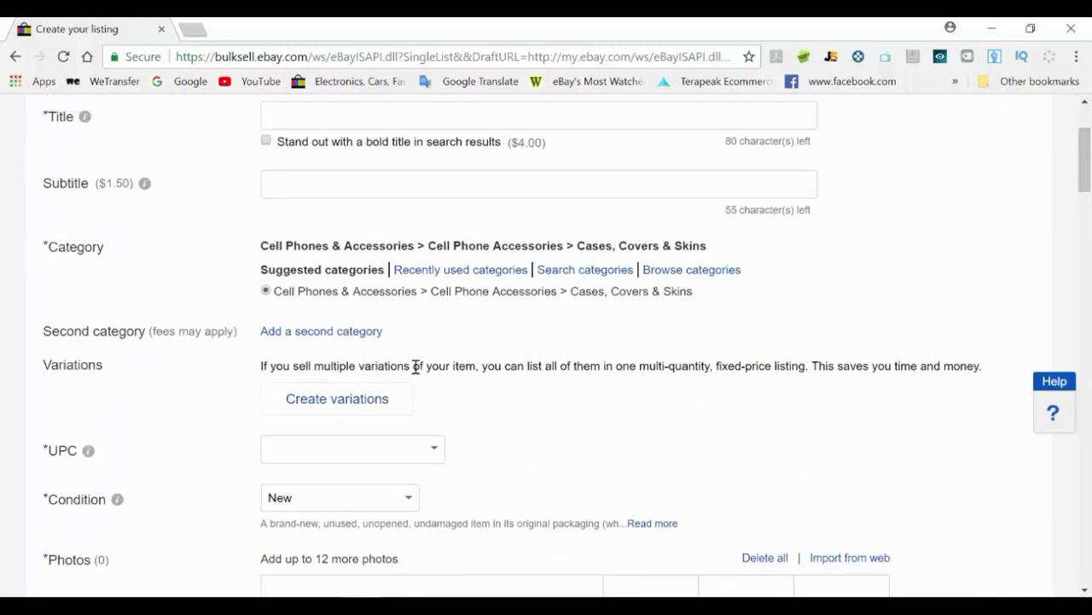
left_click(325, 402)
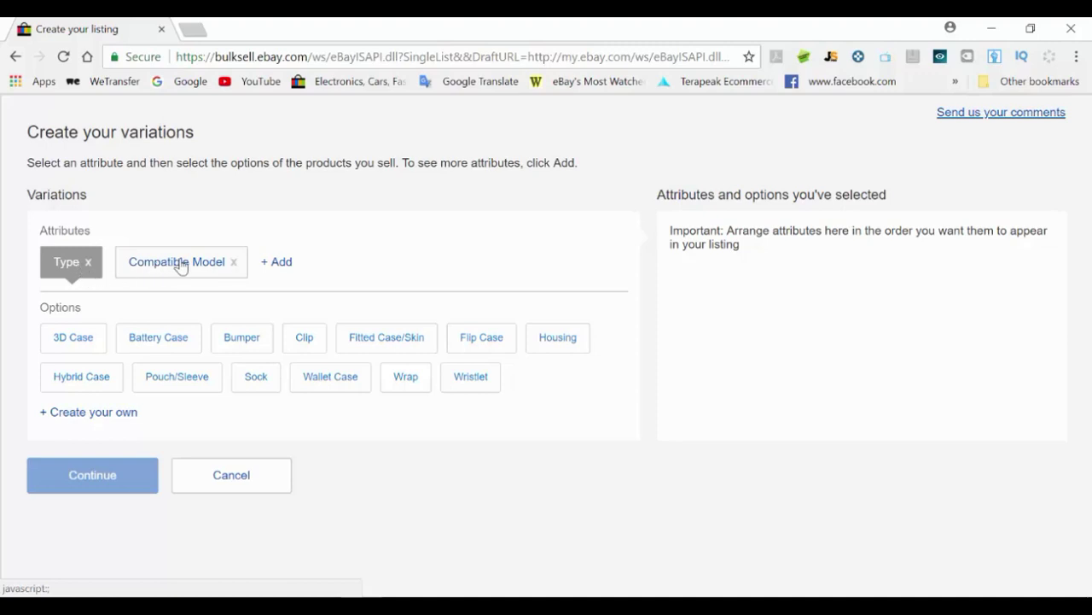
left_click(233, 263)
left_click(87, 264)
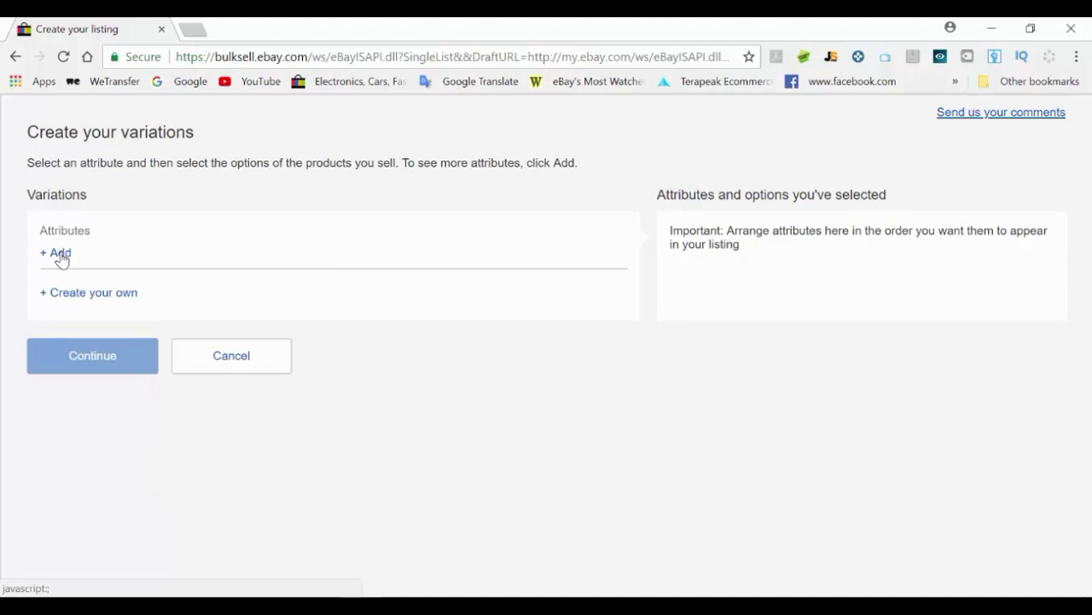
Step: Add the Color attribute and a custom attribute named "capacity" to the variations
left_click(61, 256)
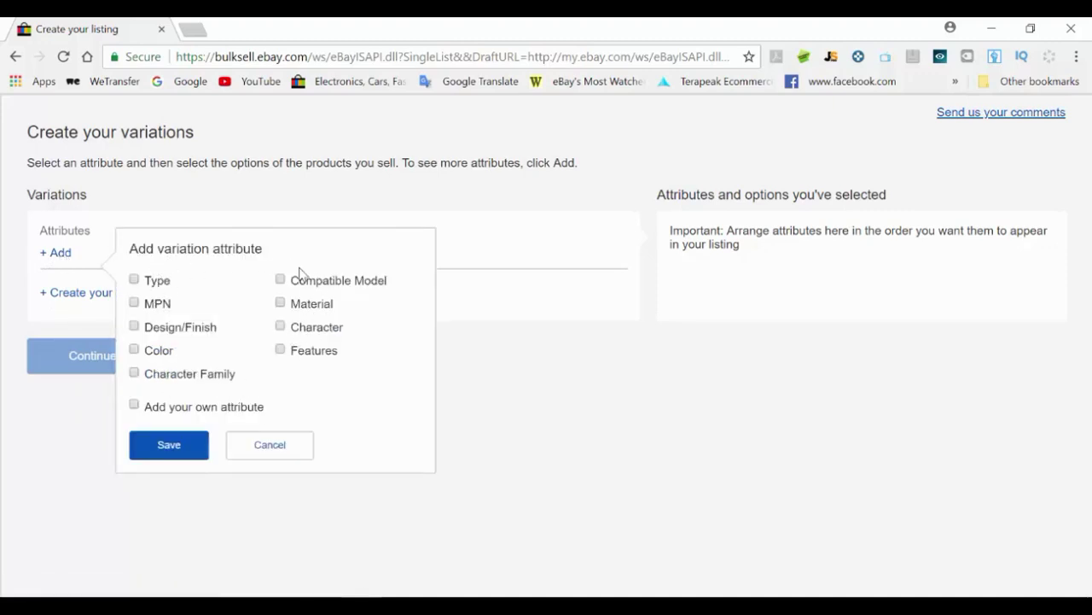
left_click(134, 350)
left_click(134, 405)
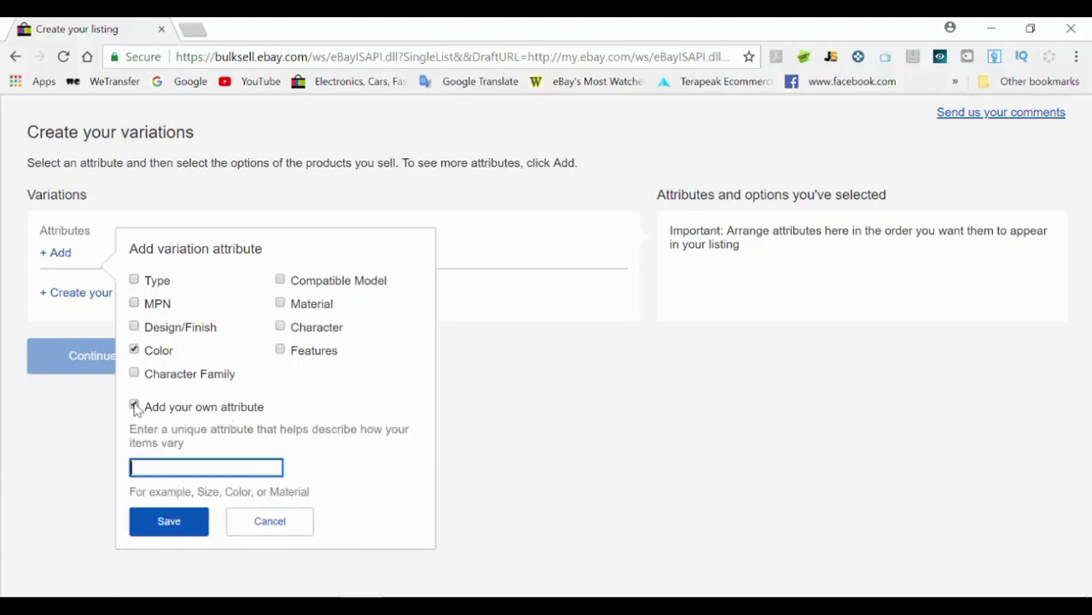
right_click(177, 468)
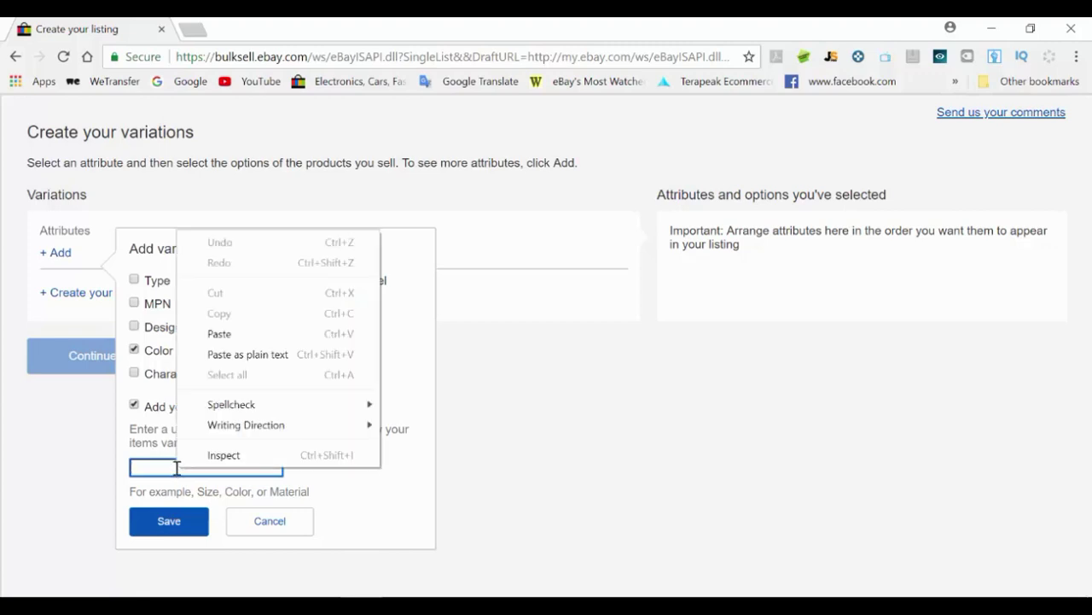
left_click(227, 334)
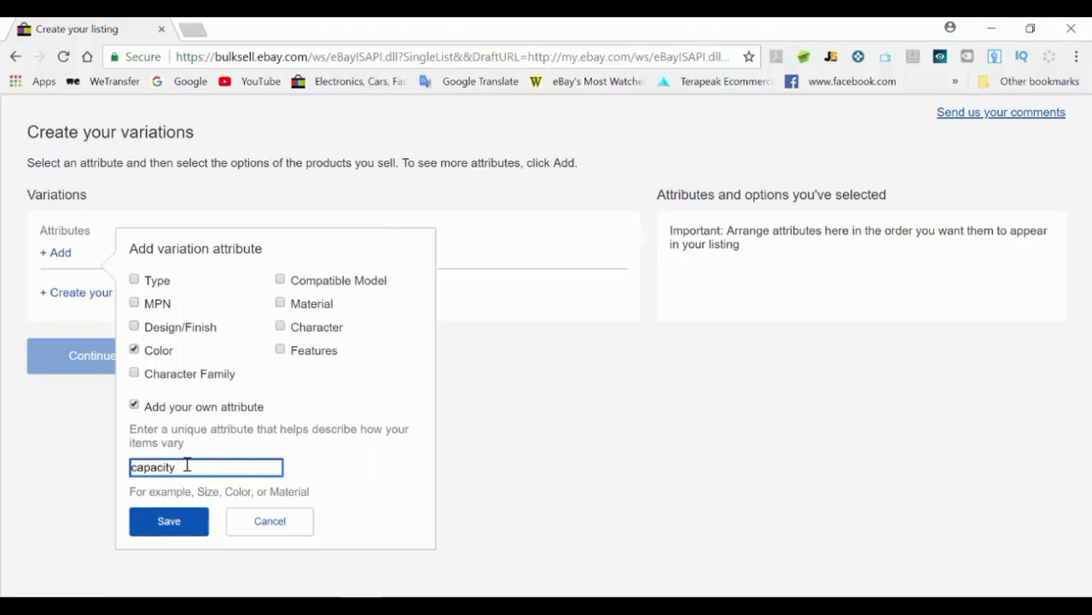
left_click(168, 520)
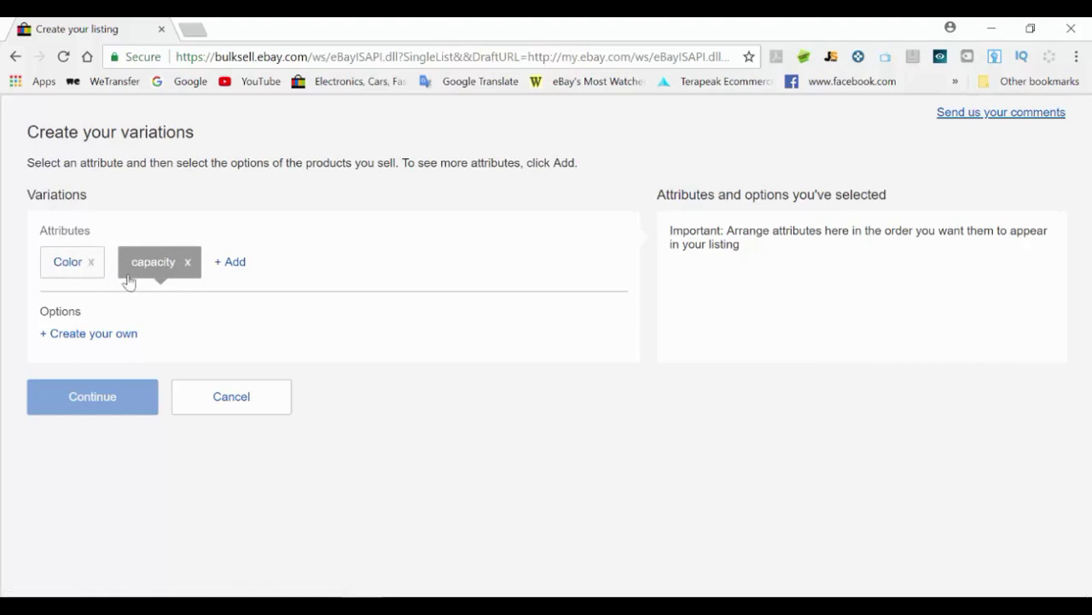
left_click(229, 263)
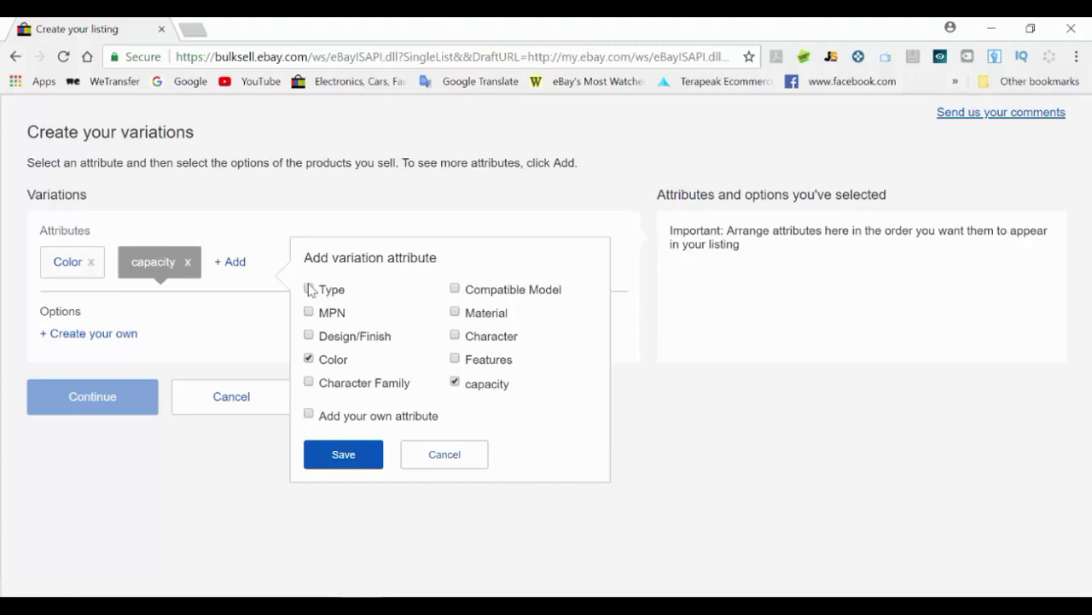
left_click(309, 414)
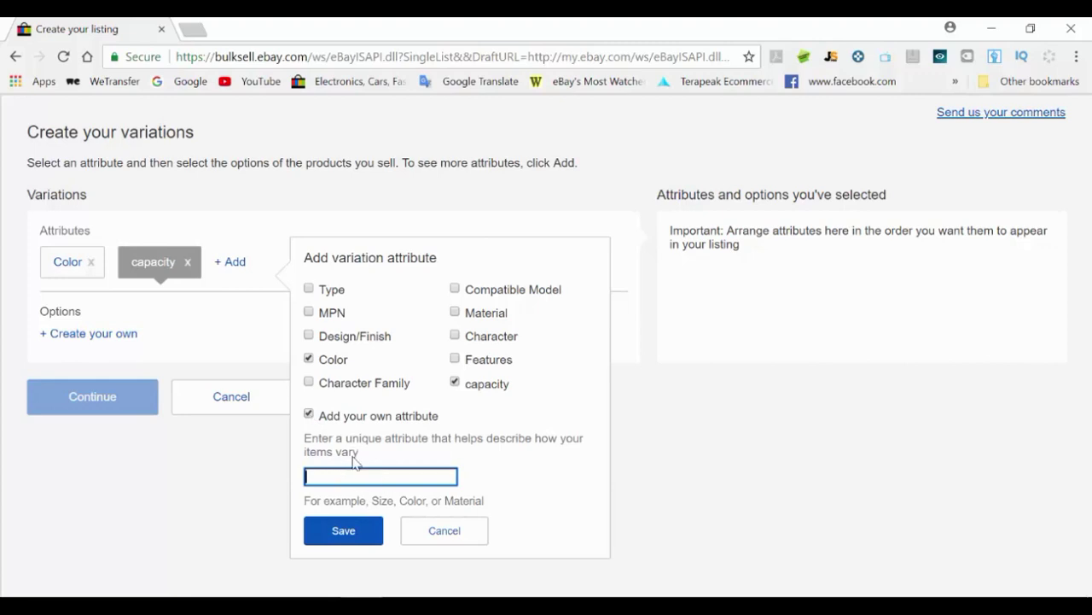
left_click(428, 536)
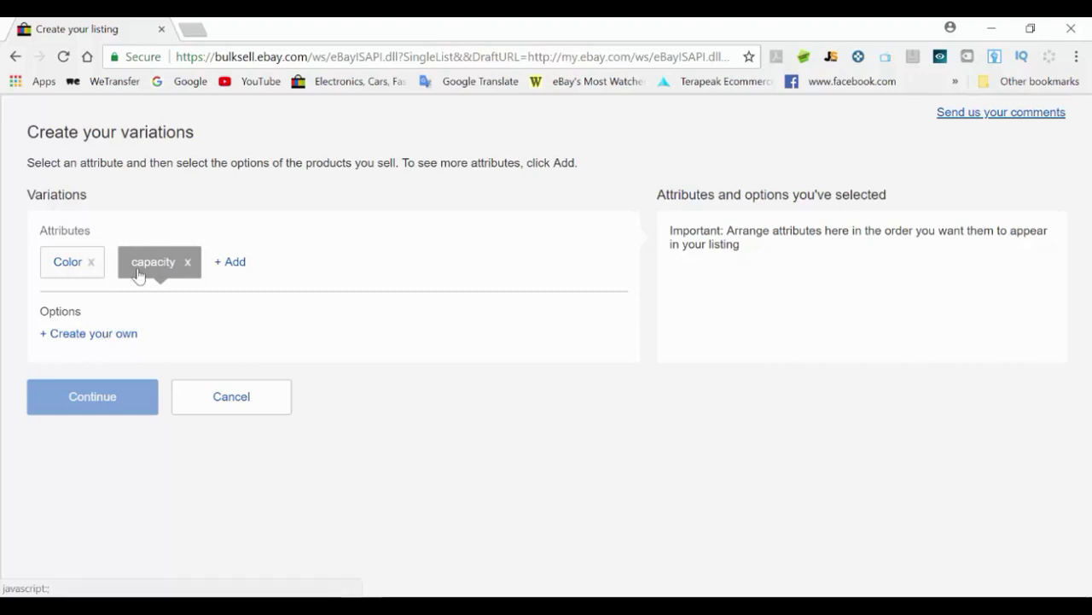
Step: Choose Black and Blue as the options for the Color attribute, leaving Brown out
left_click(72, 262)
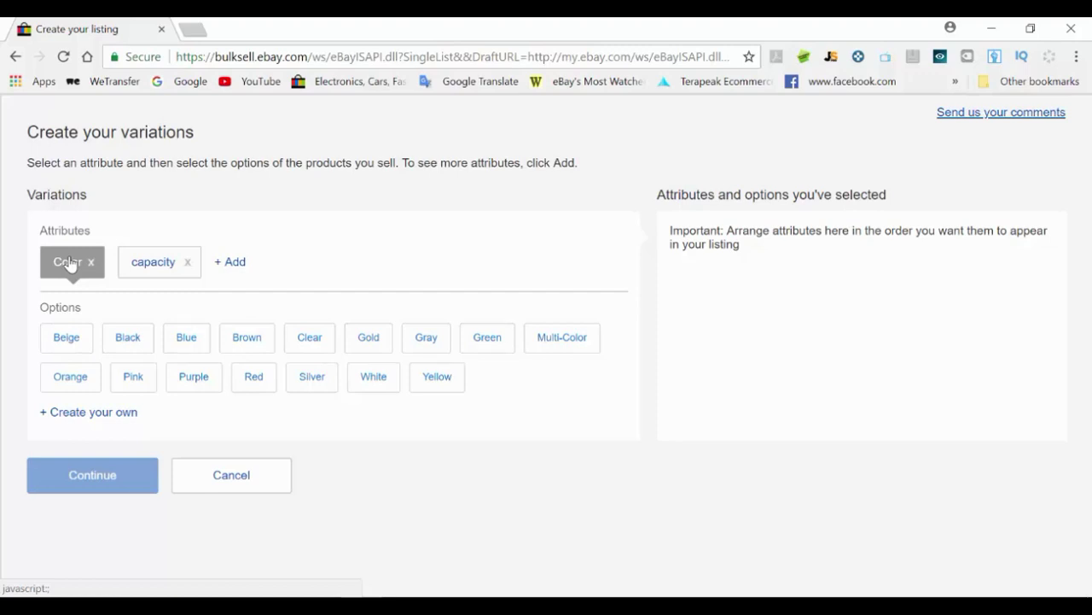
left_click(130, 342)
left_click(183, 341)
left_click(238, 343)
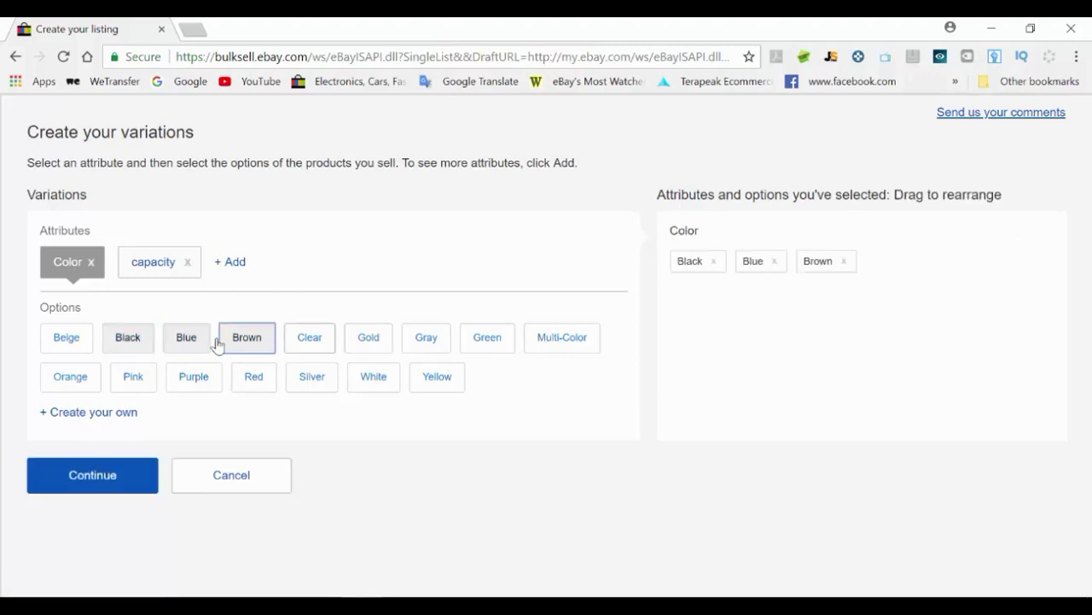
left_click(98, 414)
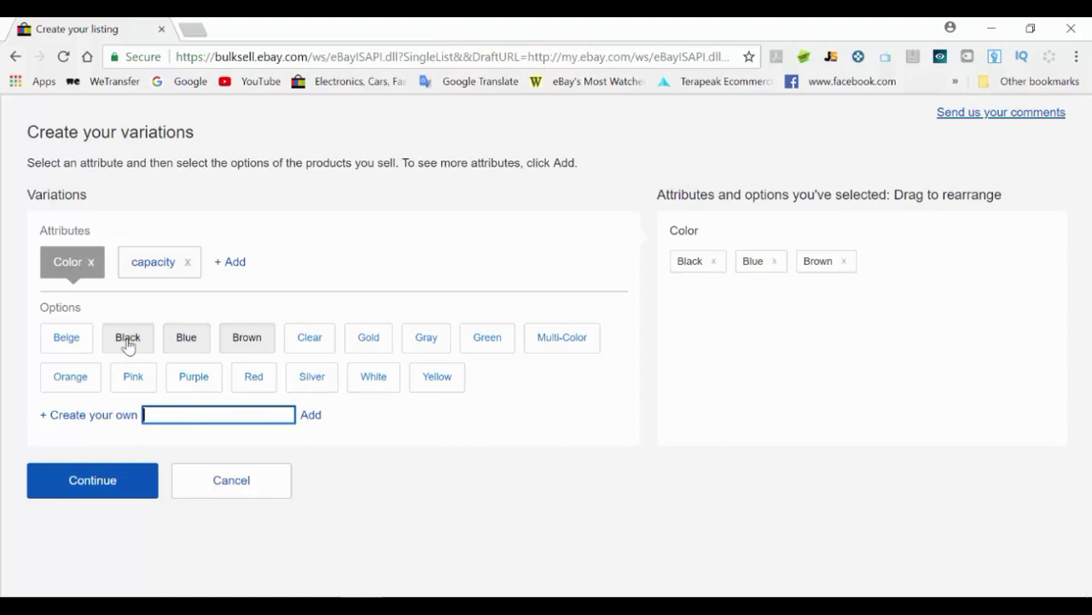
left_click(244, 340)
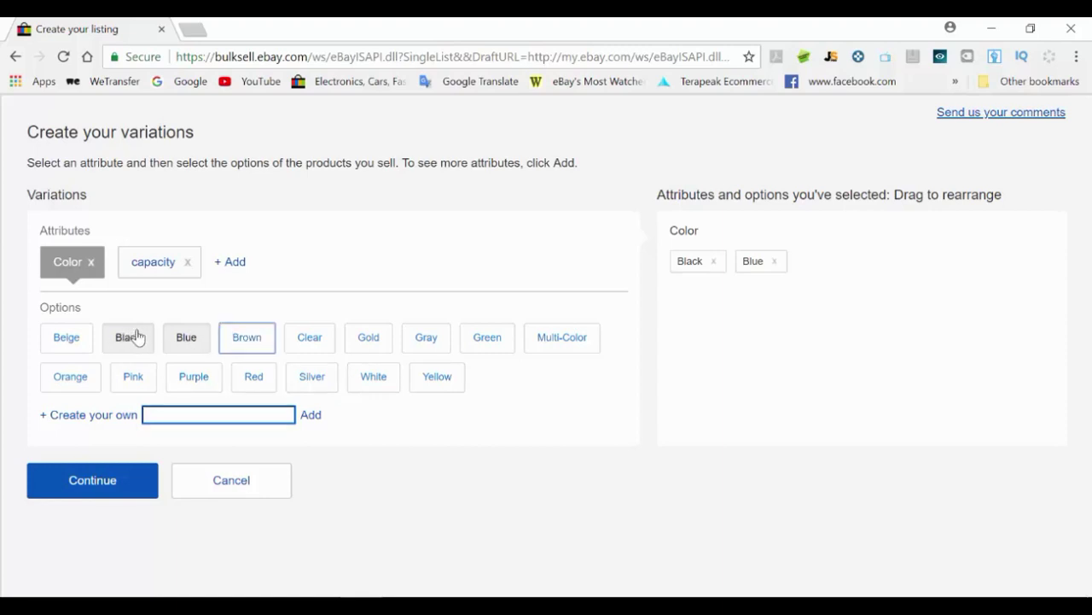
Step: Create the custom options 32G and 64G for the capacity attribute
left_click(154, 264)
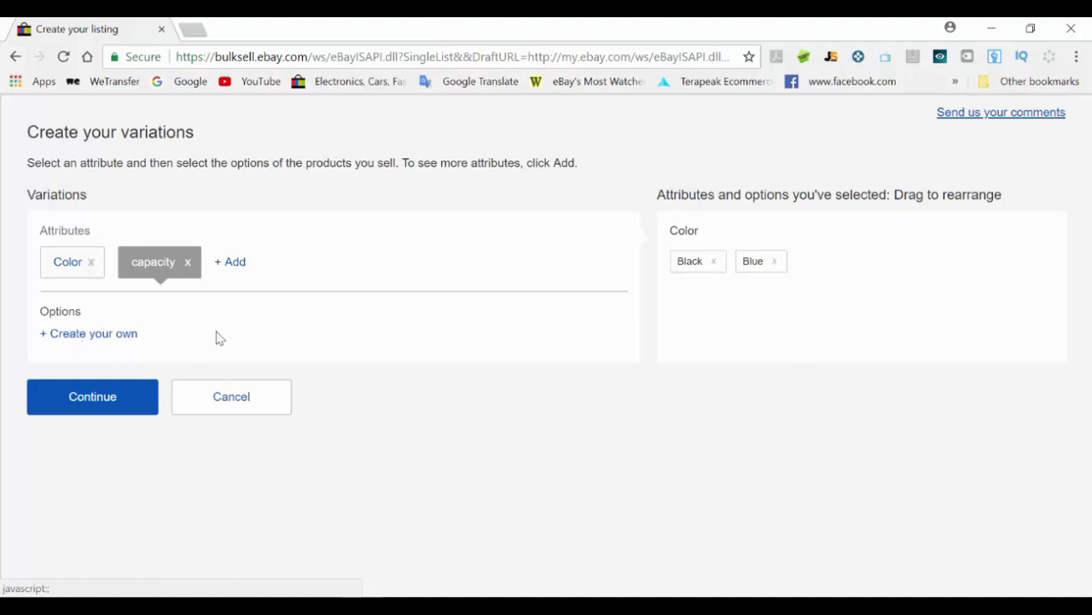
left_click(94, 333)
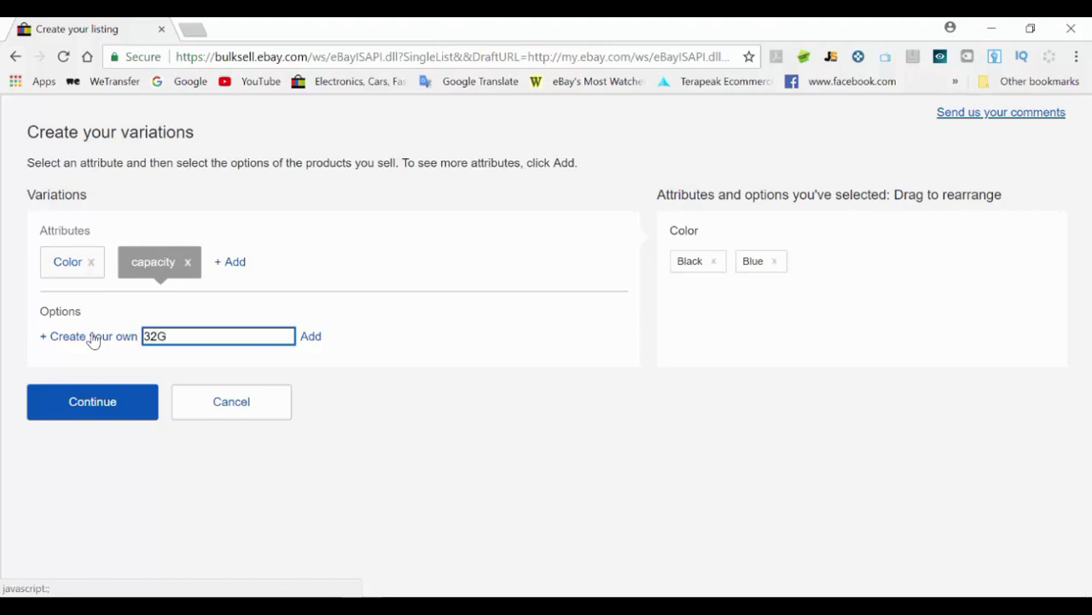
left_click(311, 339)
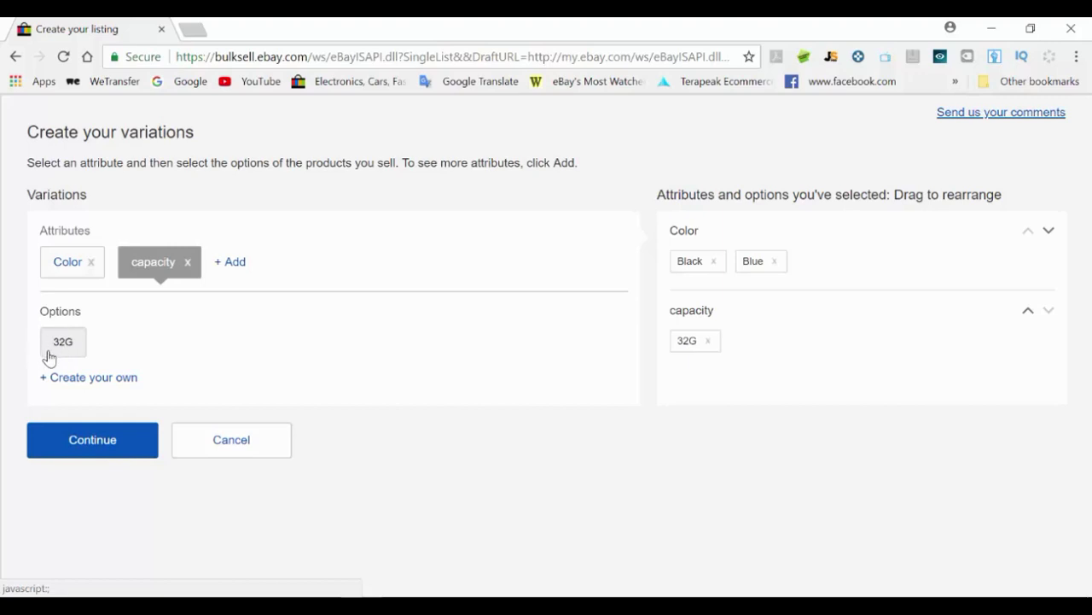
left_click(82, 384)
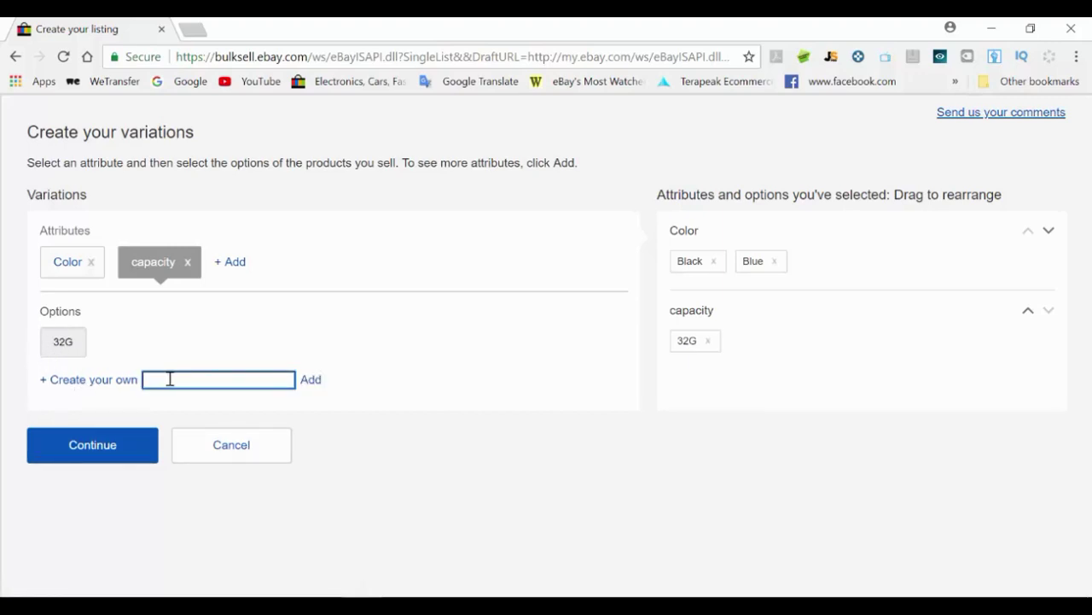
left_click(312, 381)
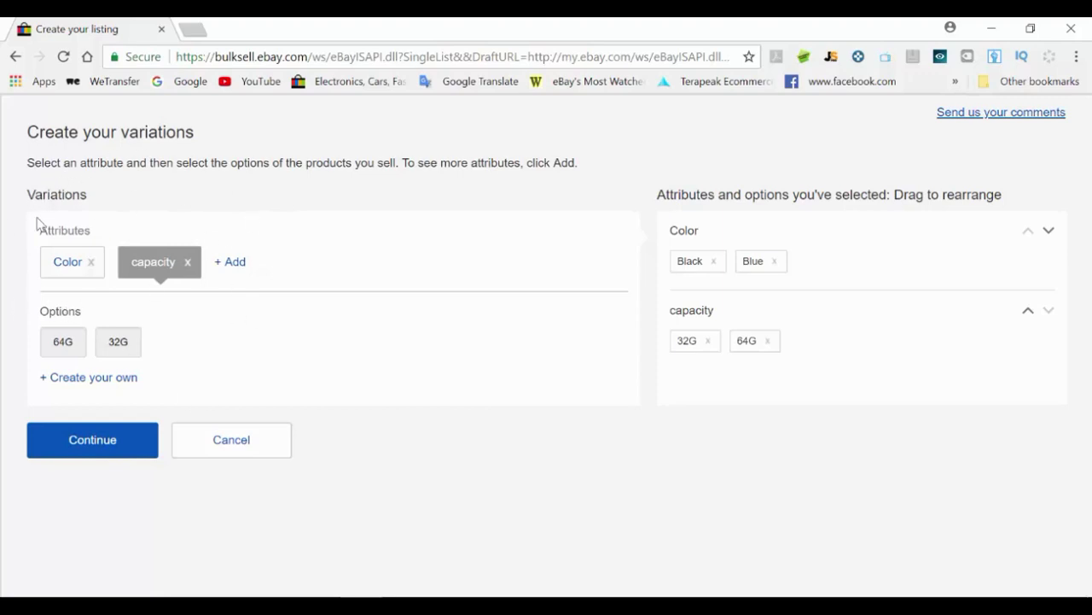
left_click(74, 261)
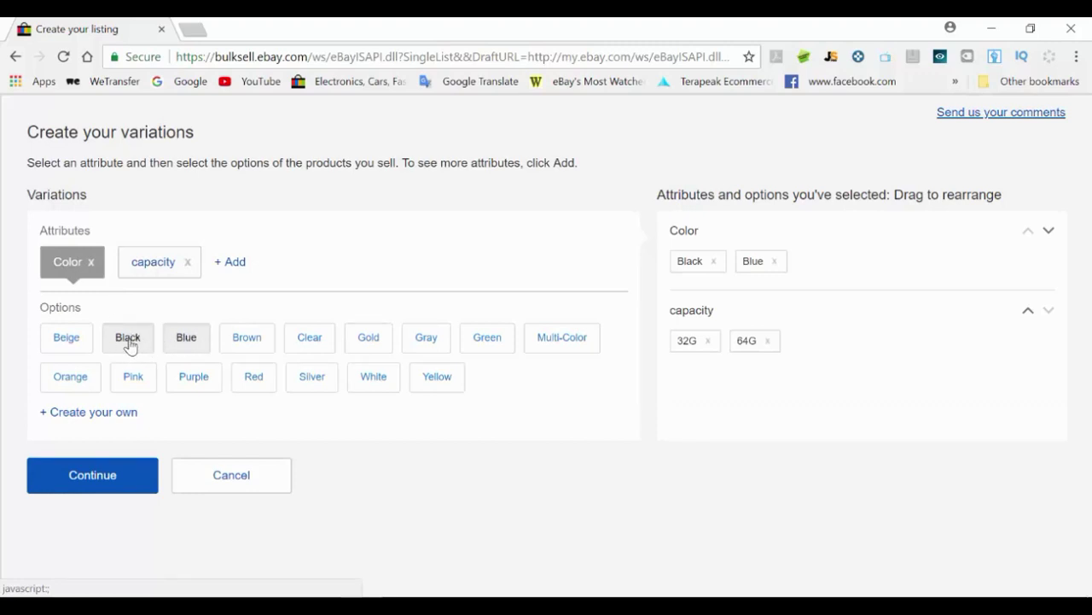
left_click(152, 272)
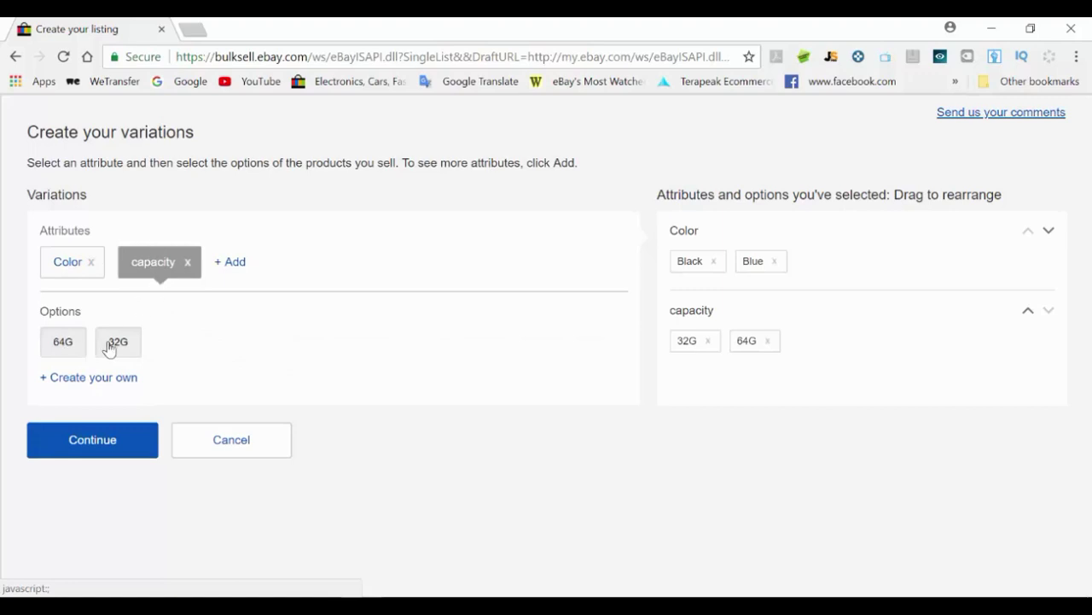
left_click(76, 272)
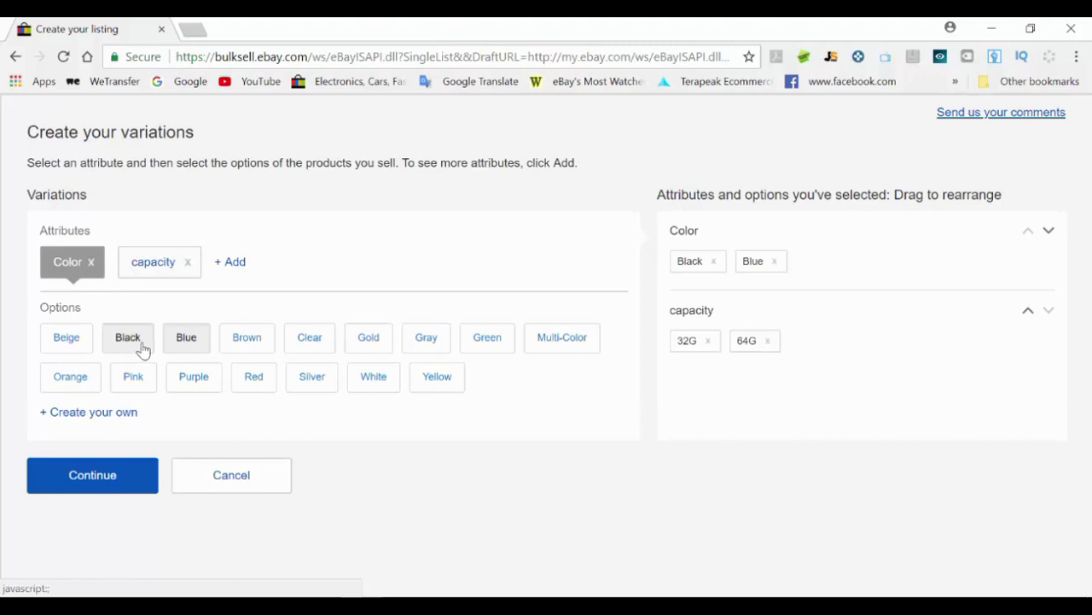
left_click(151, 268)
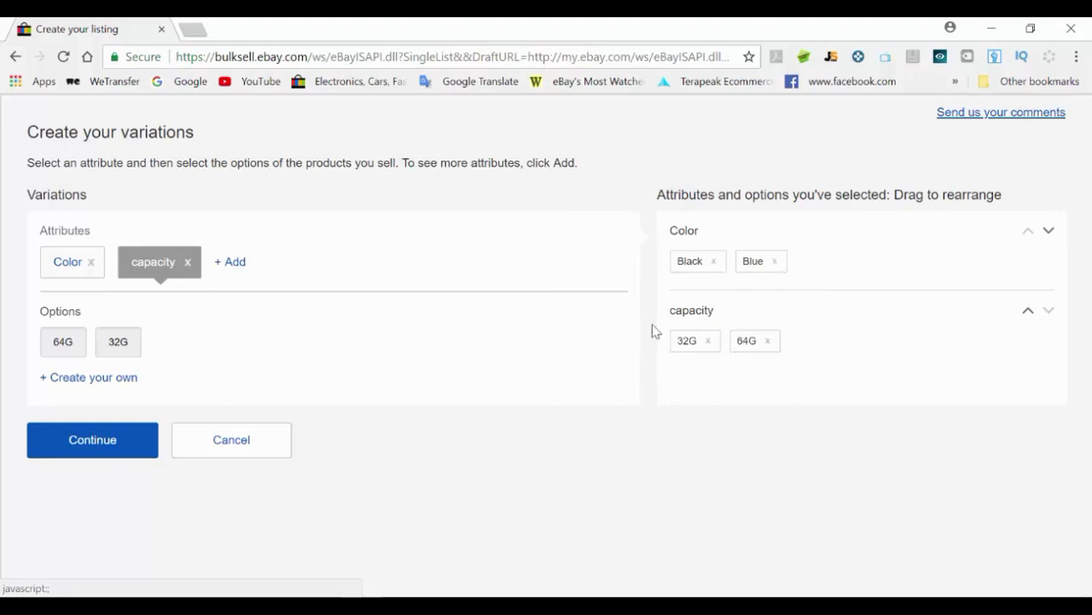
Step: Continue to the variation details and upload the photo of the standing man from the Desktop as a default photo
left_click(103, 441)
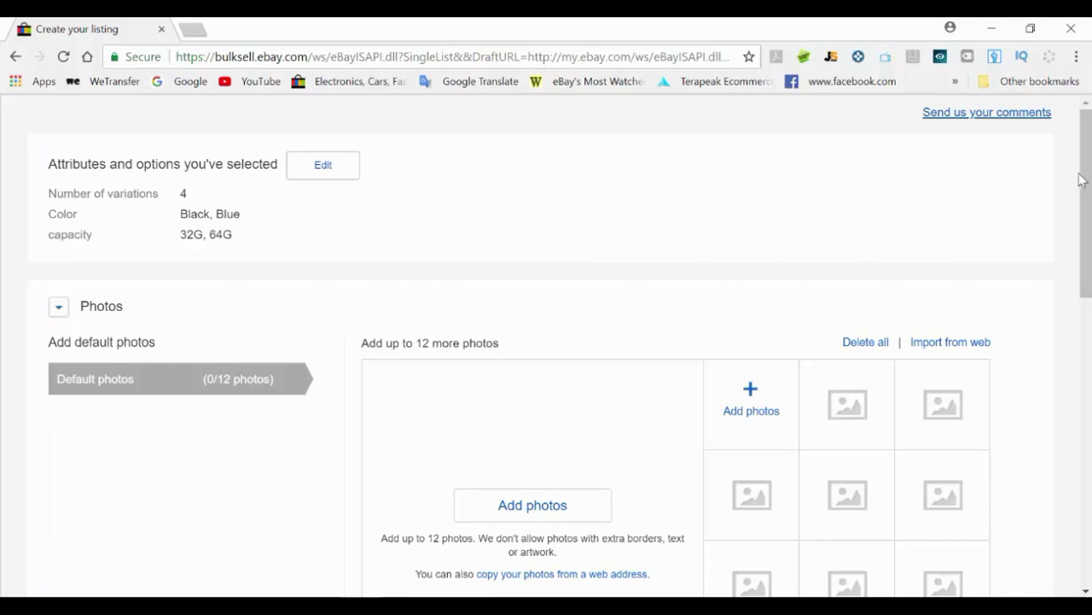
left_click_drag(1084, 175, 1068, 214)
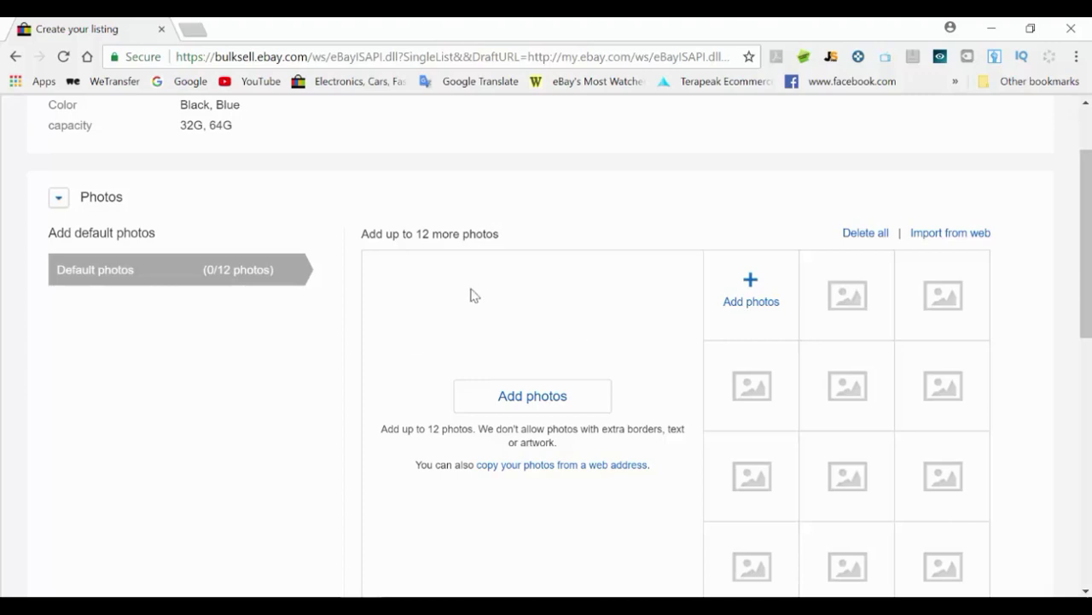
left_click(526, 396)
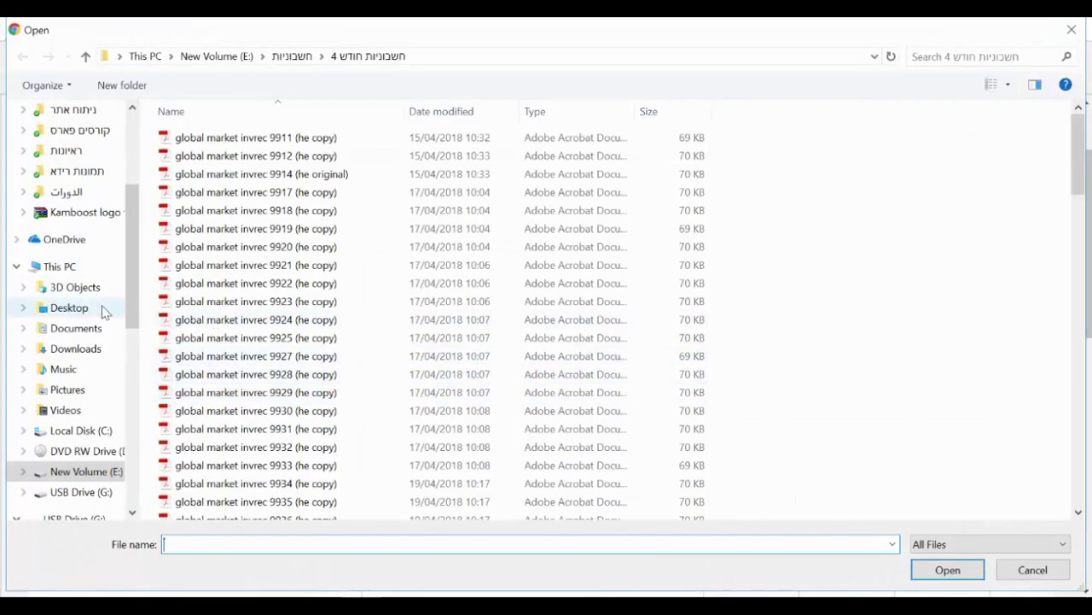
left_click(73, 309)
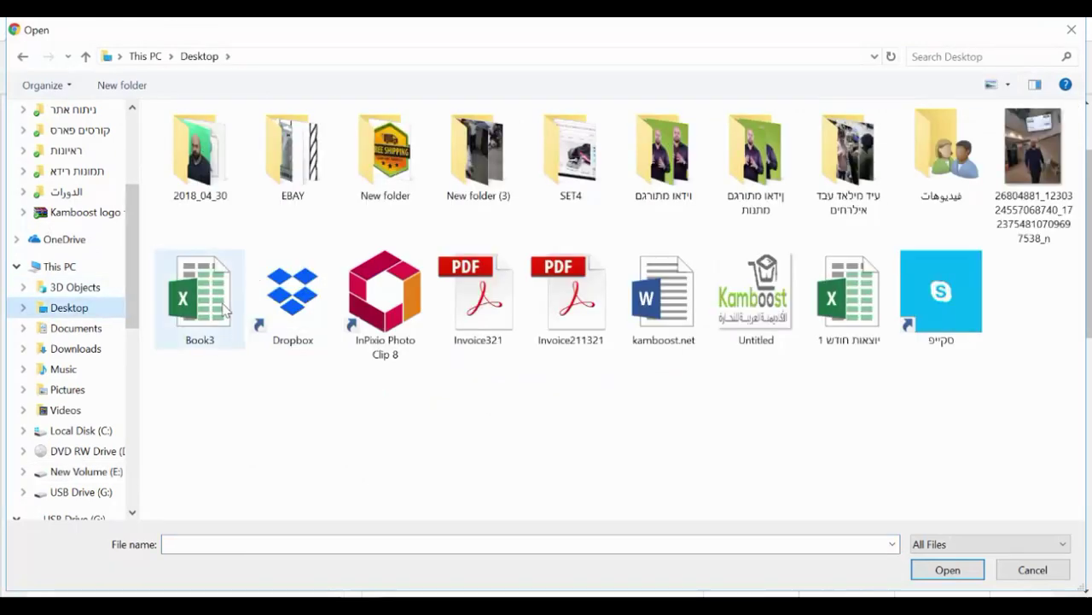
double_click(1020, 167)
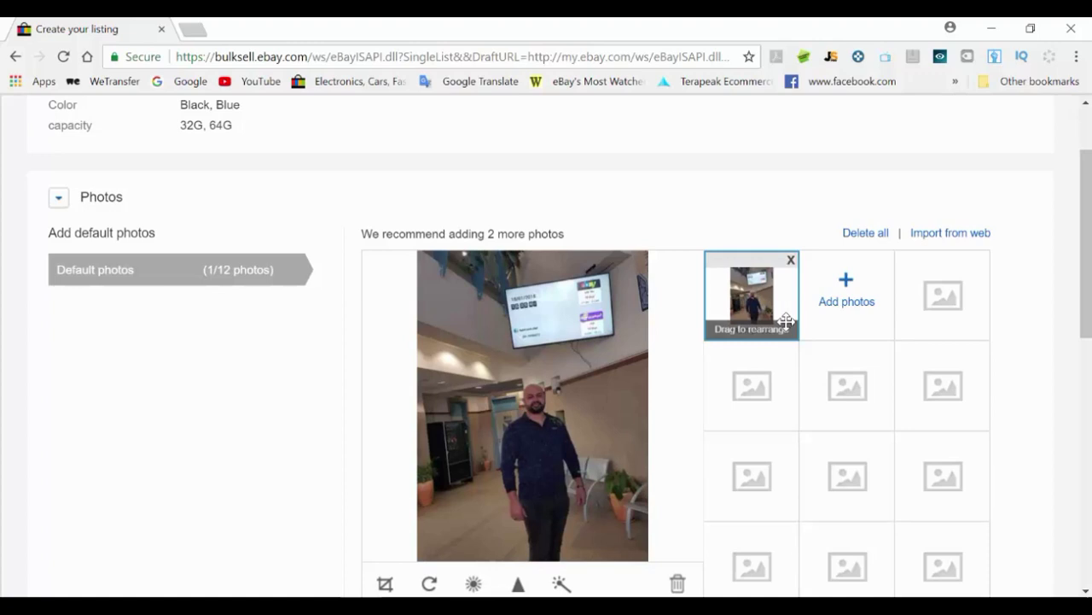
Step: Set the variation photos to change based on the Color attribute
left_click_drag(1088, 210, 1085, 340)
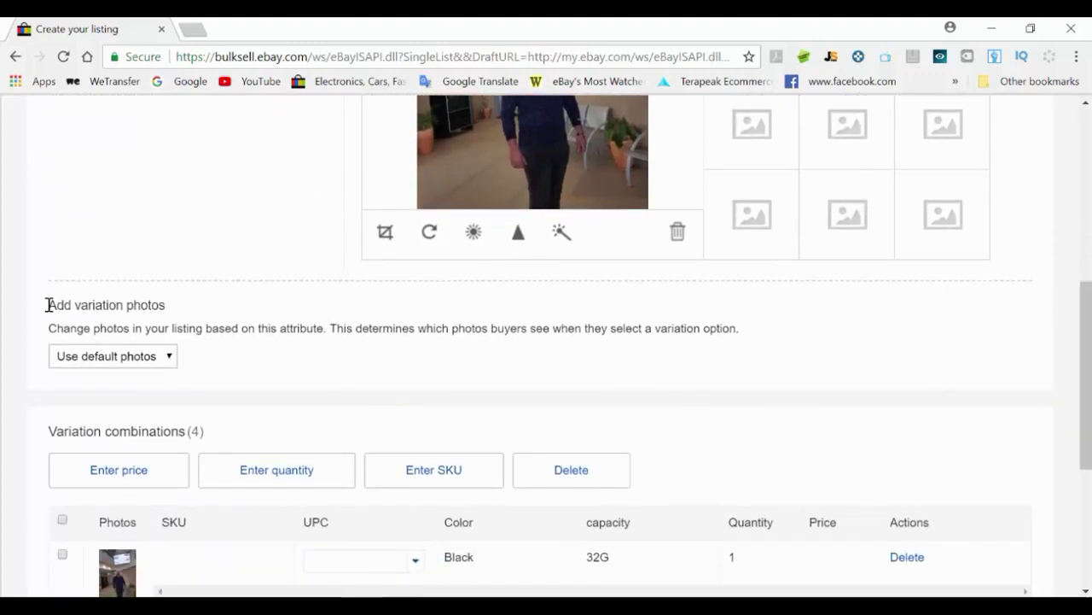
left_click(125, 356)
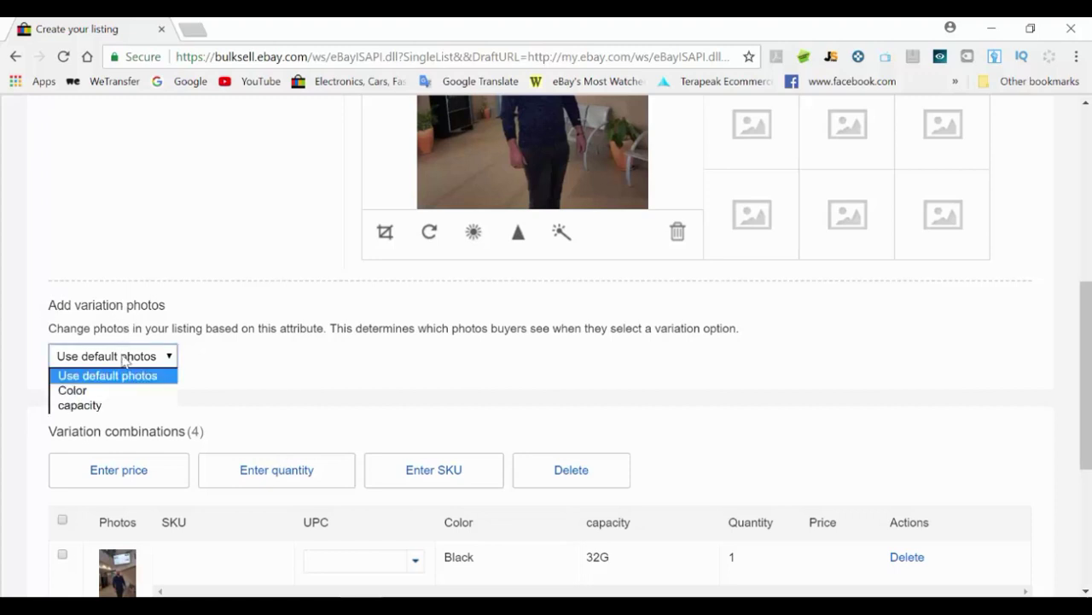
left_click(85, 391)
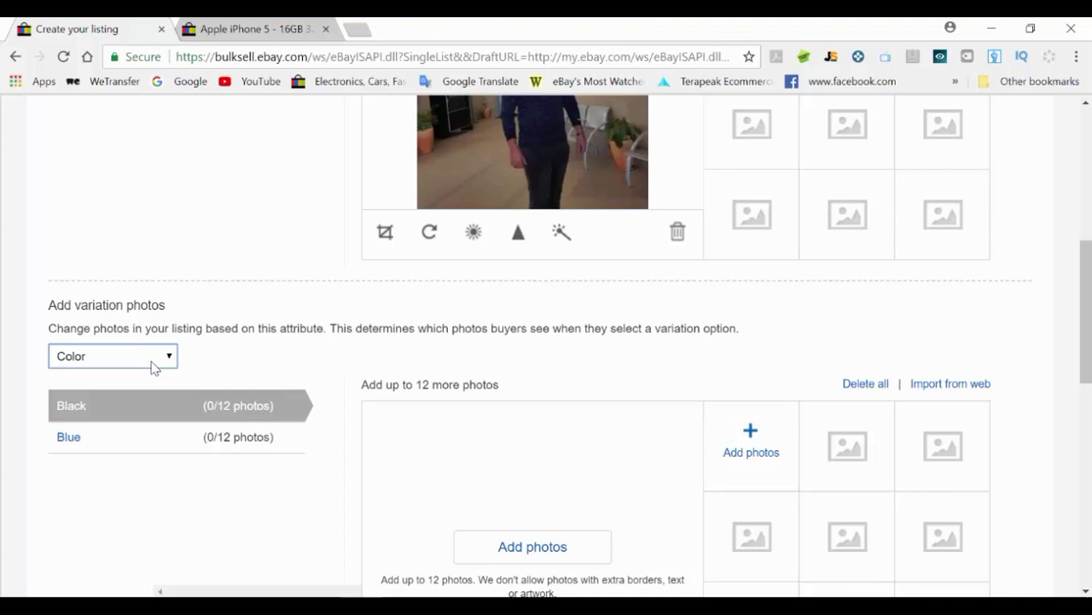
Step: In the open Apple iPhone 5 listing, compare the photos for the Black/Slate and White & Silver colours and return to the draft listing
left_click(274, 31)
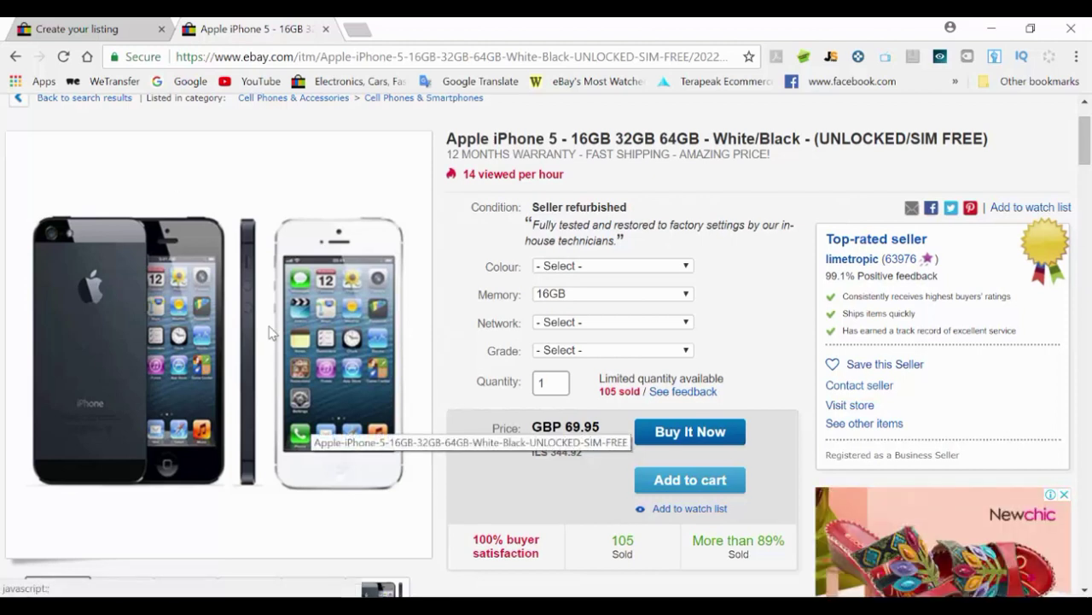
left_click(566, 268)
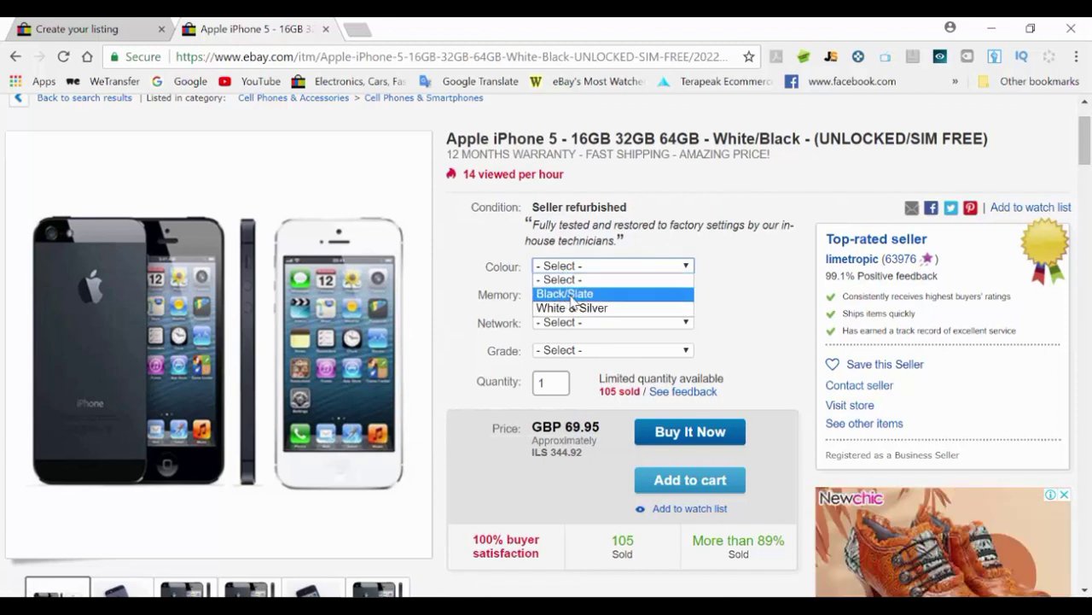
left_click(571, 296)
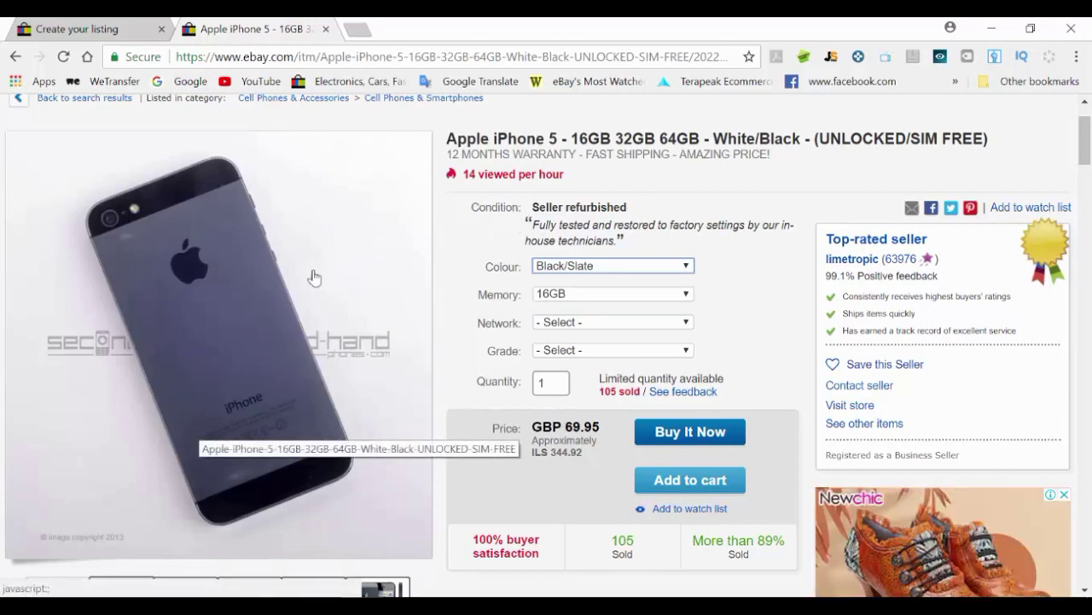
left_click(540, 271)
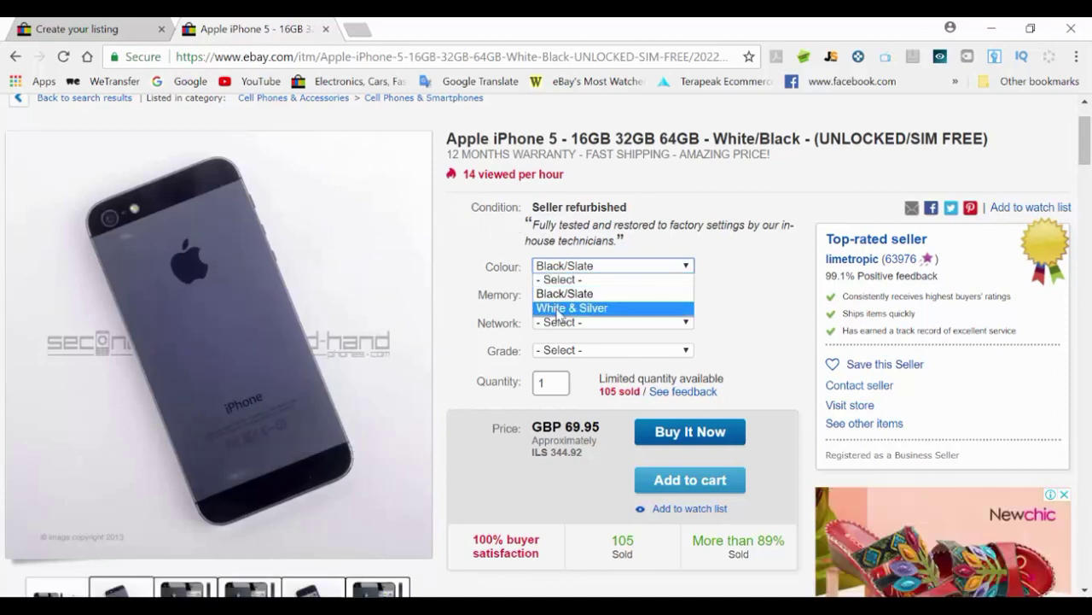
left_click(559, 309)
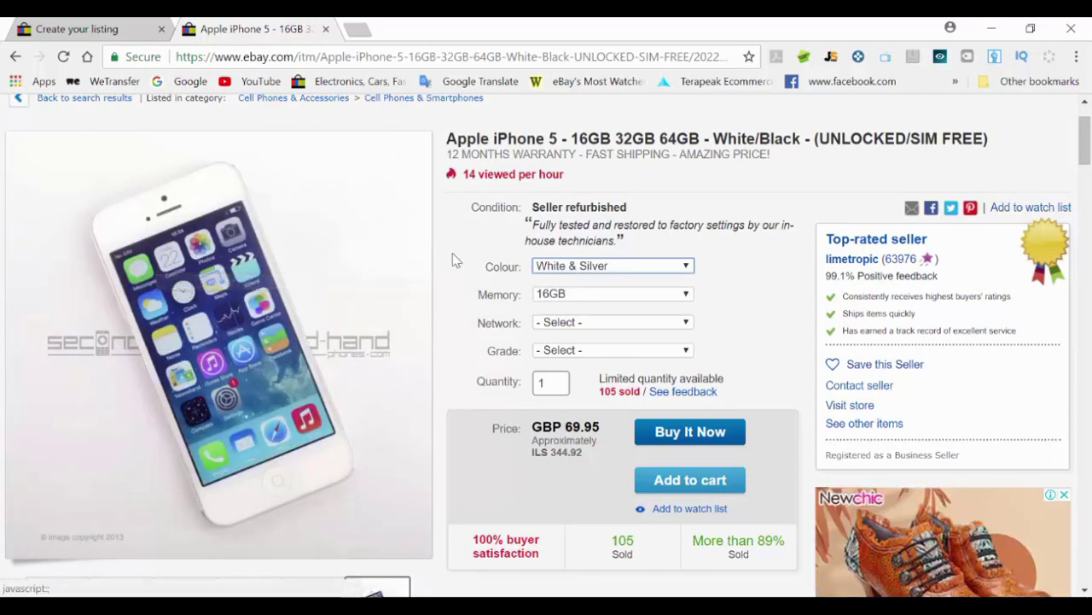
left_click(119, 32)
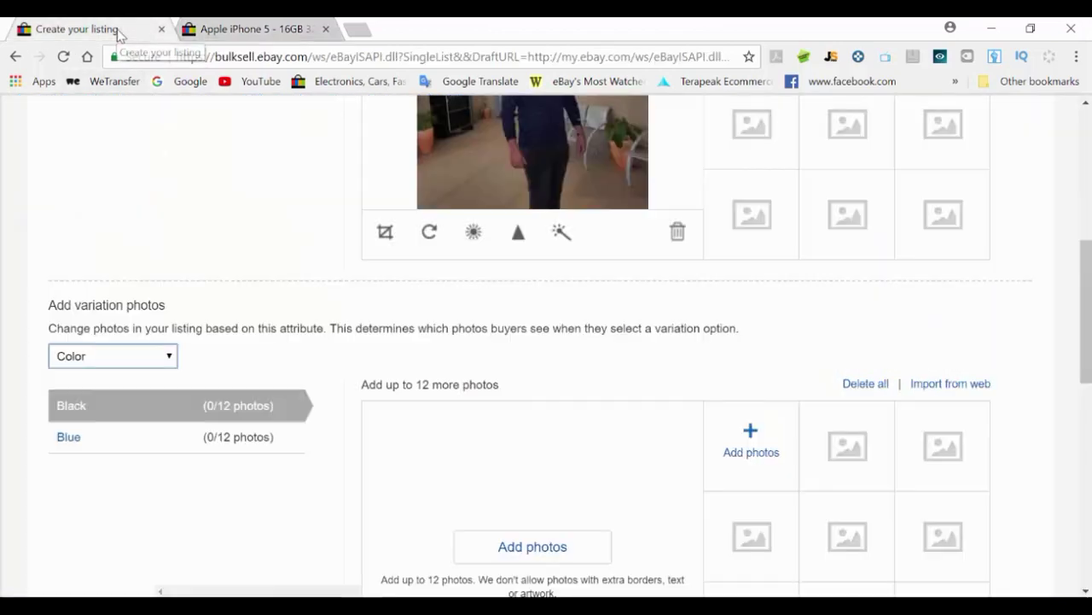
Step: Try capacity as the attribute for the variation photos and switch back to Color
left_click(122, 359)
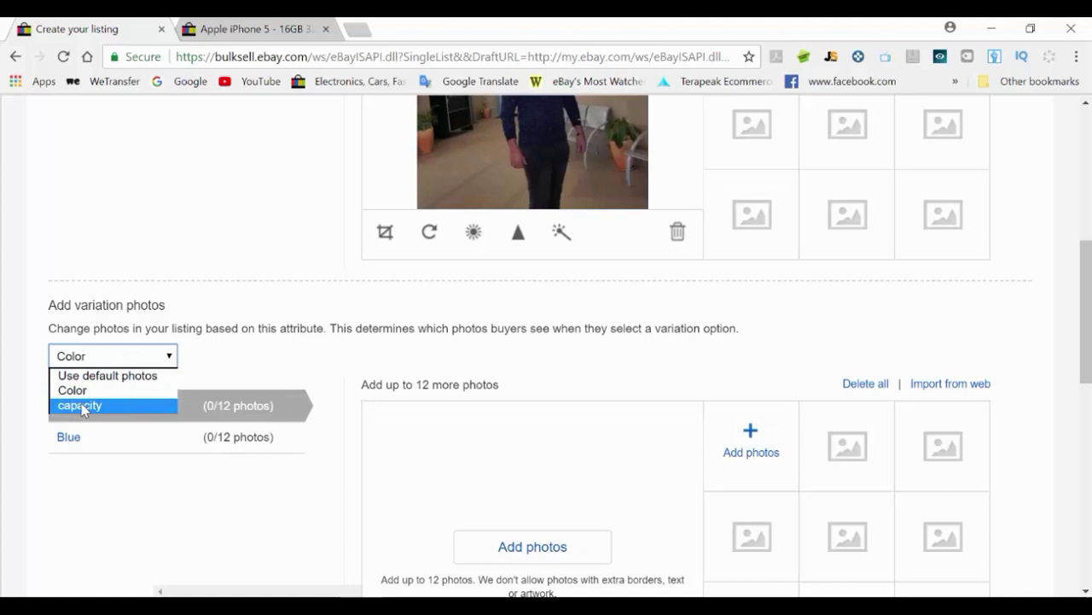
left_click(83, 407)
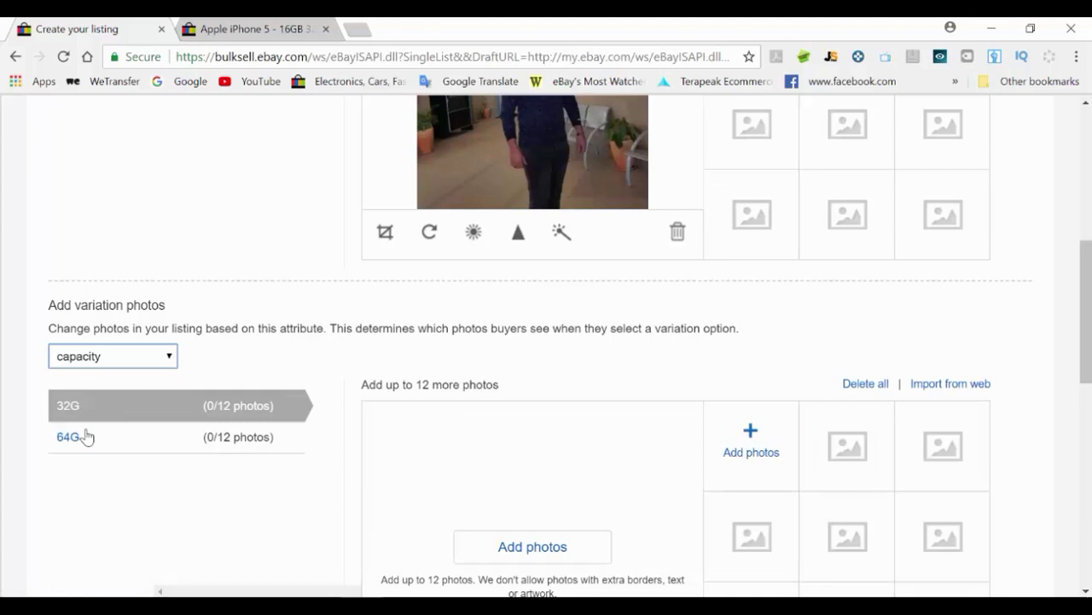
left_click(115, 358)
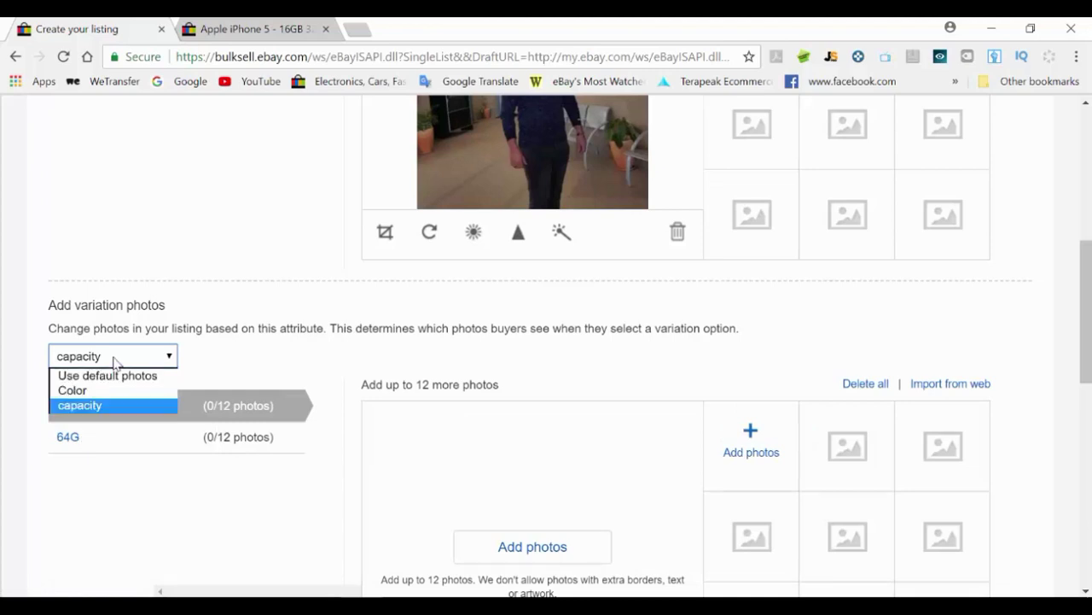
left_click(103, 388)
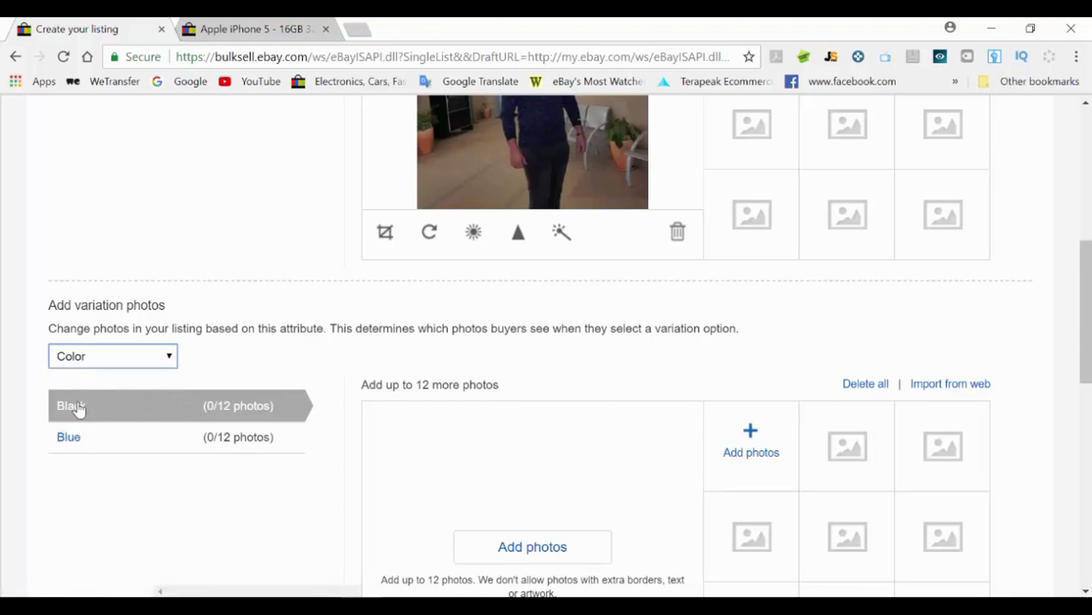
scroll(75, 441, "up", 1)
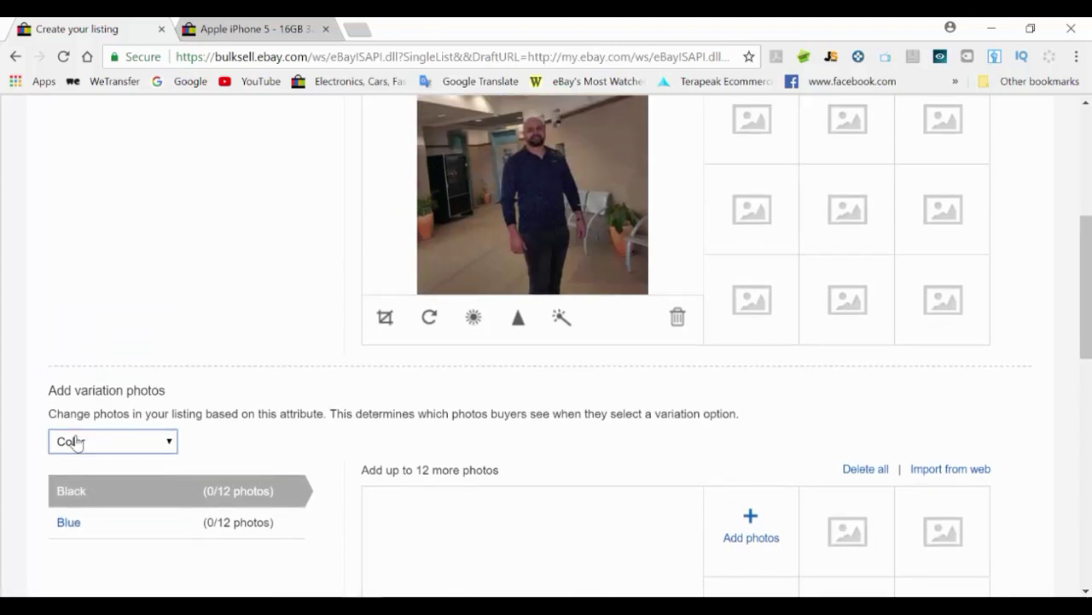
scroll(77, 441, "down", 2)
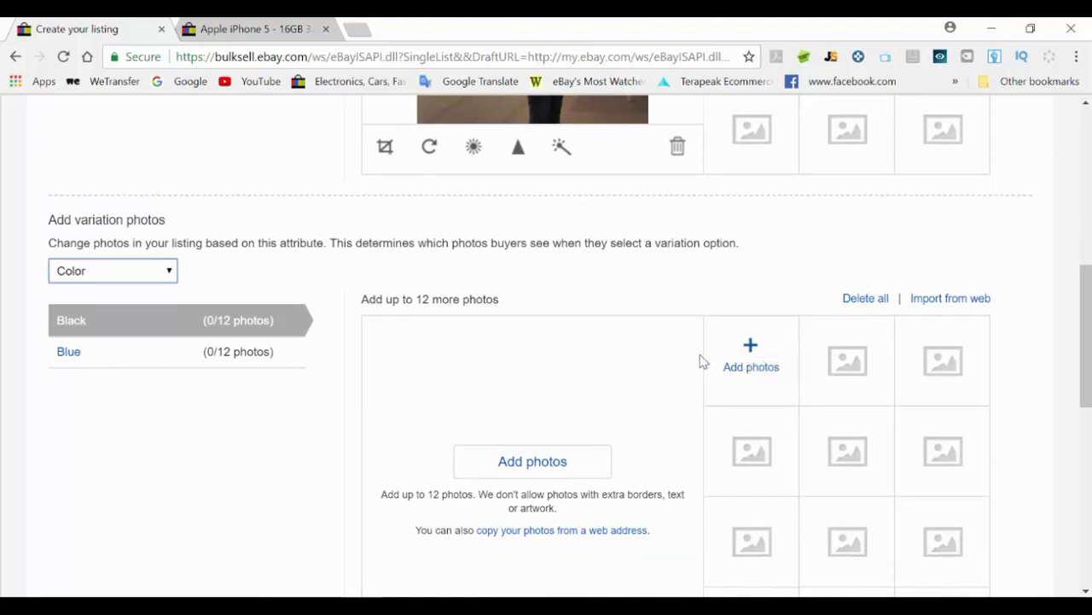
Step: View the photo slots for Blue and set the variation photos to use the default photos
left_click(67, 357)
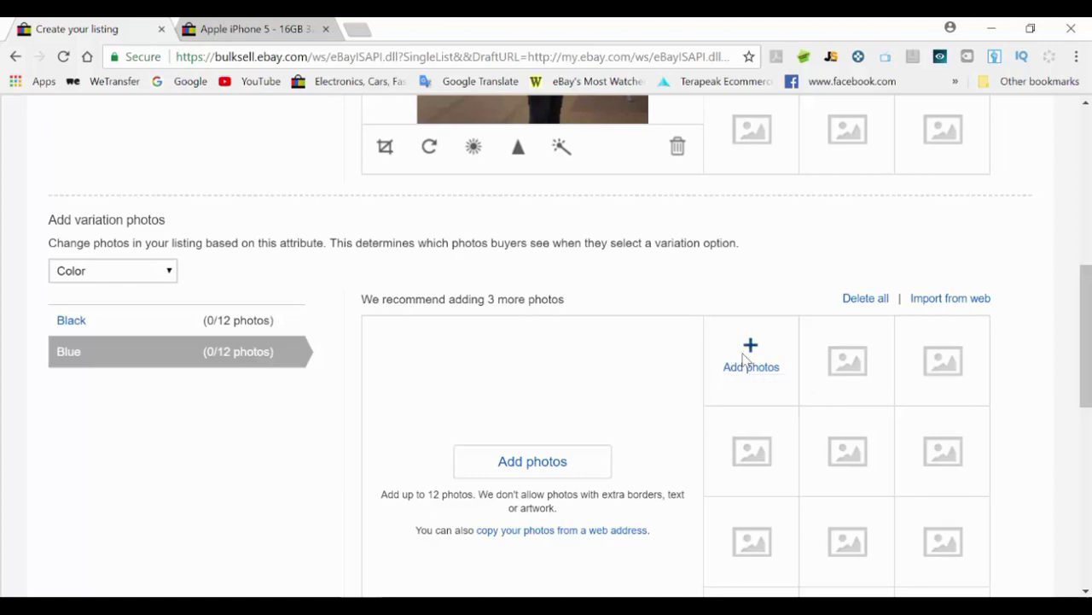
left_click(142, 271)
left_click(85, 291)
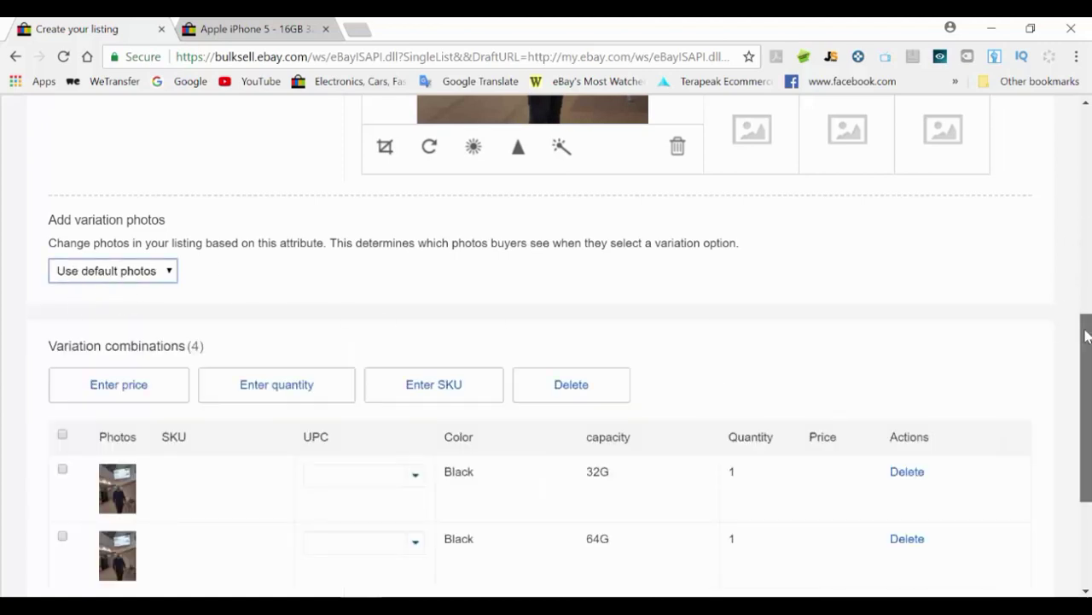
Step: Examine the editable SKU, quantity and price fields of the Black 32G variation combination
scroll(1085, 342, "down", 3)
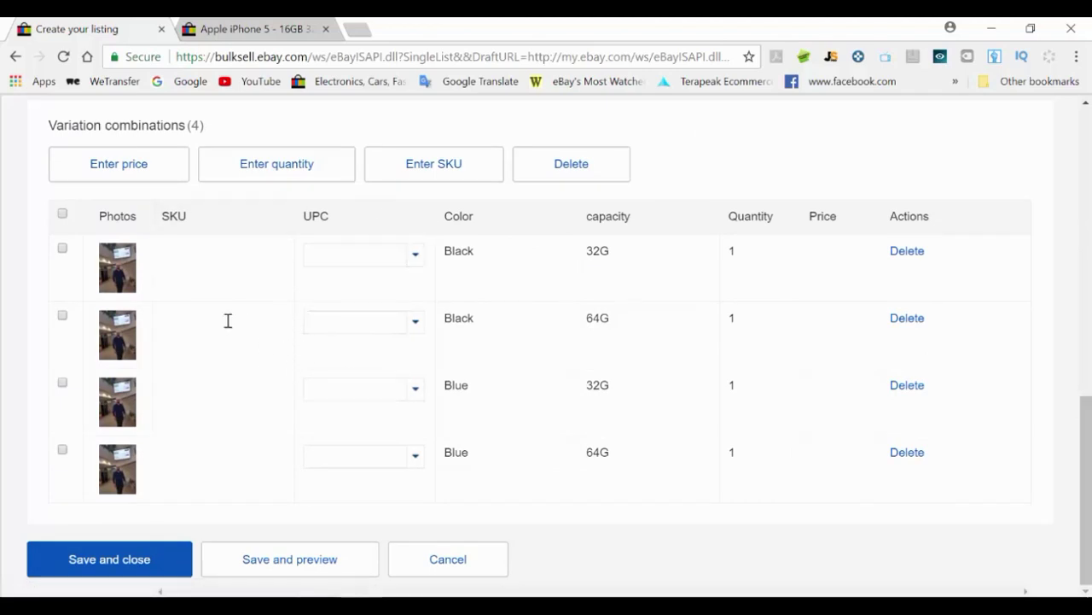
left_click(194, 265)
left_click(189, 288)
double_click(736, 251)
left_click(830, 257)
Step: Set the UPC of all four variation combinations to Does not apply
left_click(393, 252)
left_click(415, 254)
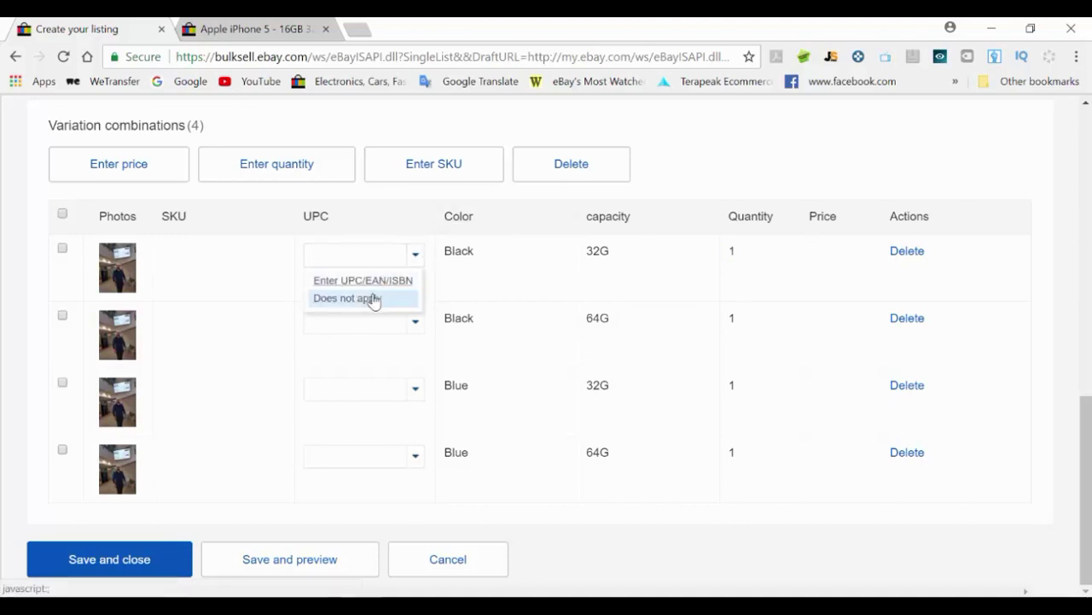
left_click(373, 298)
left_click(415, 321)
left_click(368, 366)
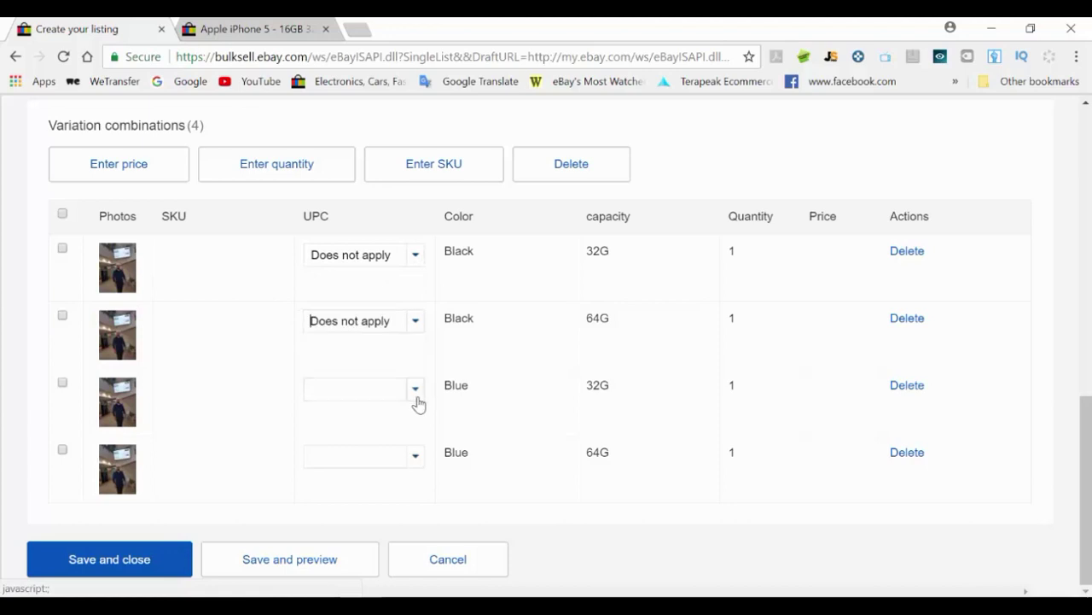
left_click(416, 389)
left_click(367, 430)
left_click(415, 458)
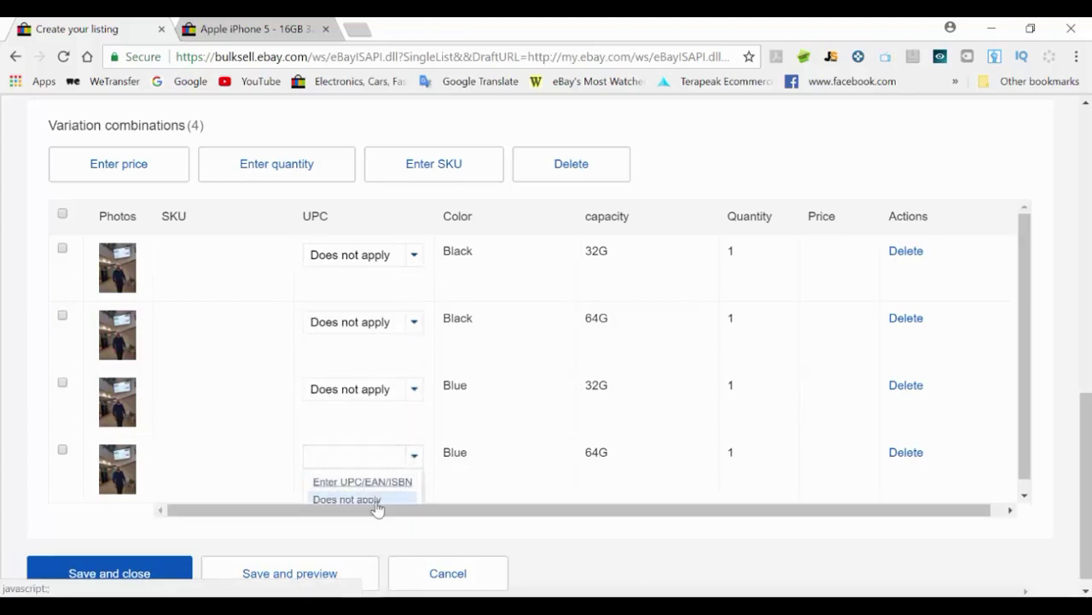
left_click(373, 499)
Step: Enter a price of 1 for each of the four variation combinations
left_click(851, 279)
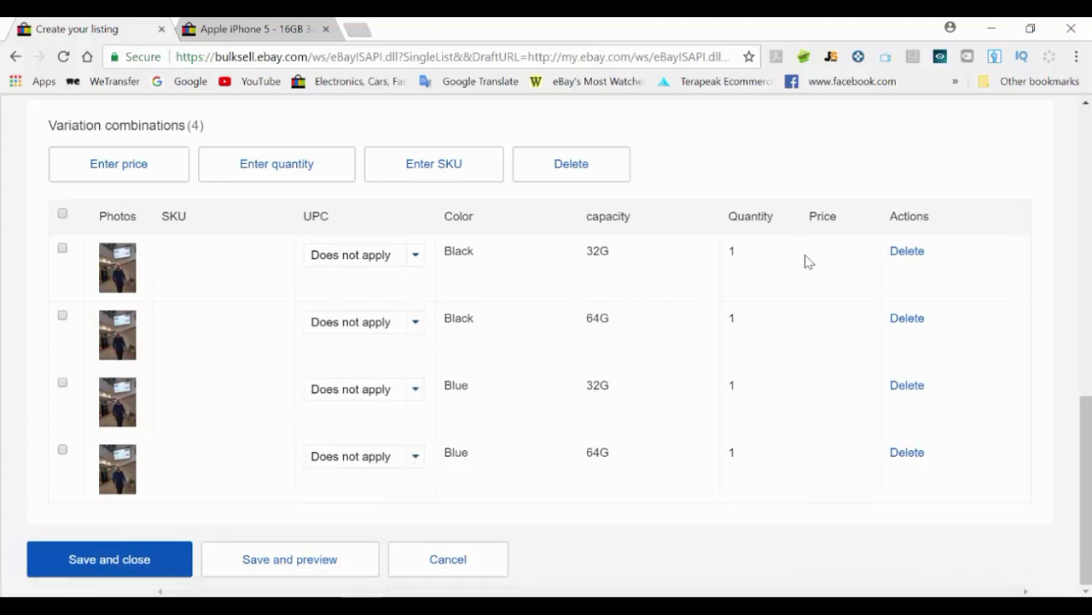
type("1")
left_click(814, 325)
type("1")
left_click(816, 390)
type("1")
left_click(812, 455)
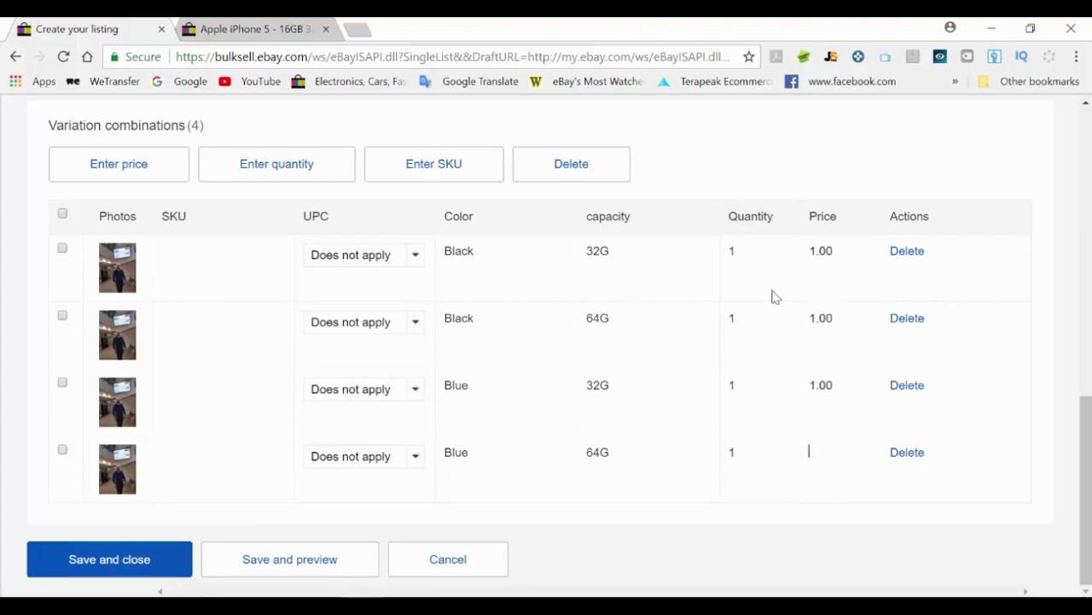
type("1")
Step: Set the Blue 64G variation's price to 30 and the Blue 32G variation's quantity to 10
double_click(726, 452)
left_click_drag(841, 454, 781, 452)
type("30")
double_click(826, 388)
left_click_drag(826, 389, 780, 396)
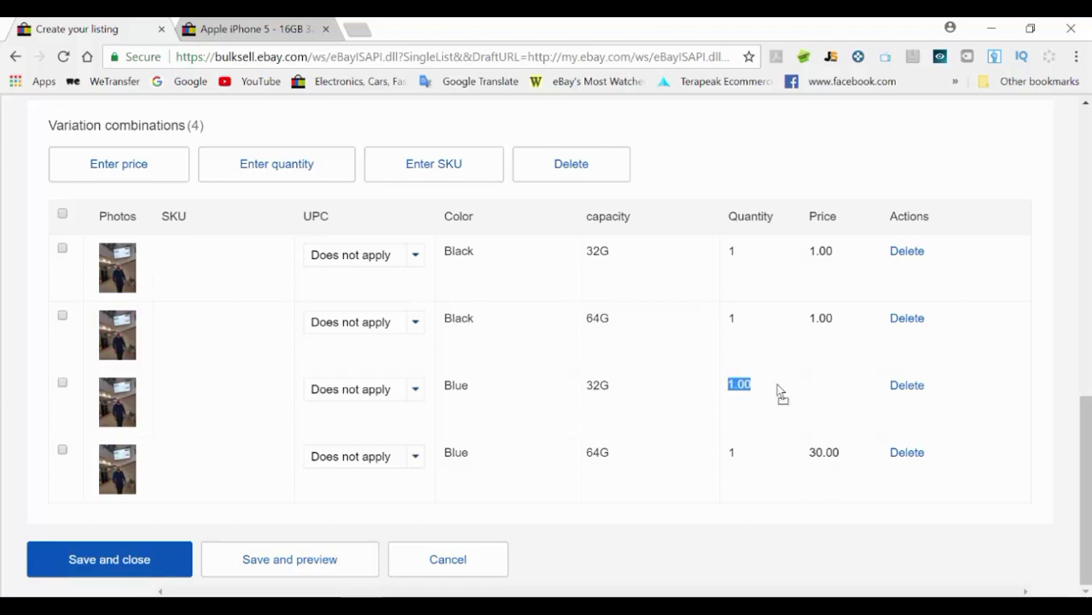
type("0")
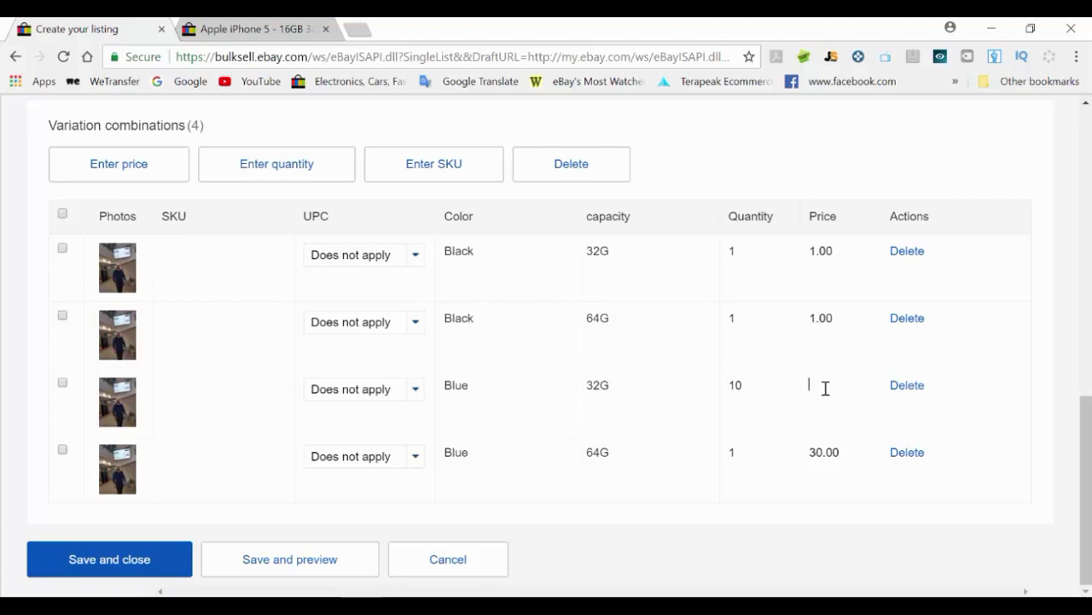
Step: Save and close the variations and review the price, quantity and default photos in the listing form
left_click(134, 561)
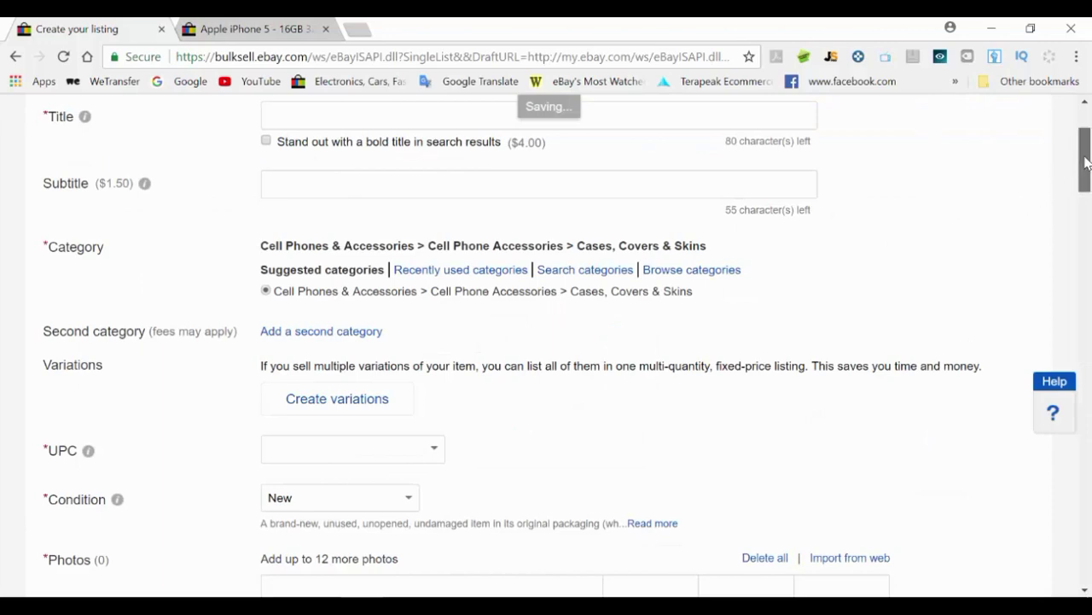
left_click_drag(1082, 161, 1084, 476)
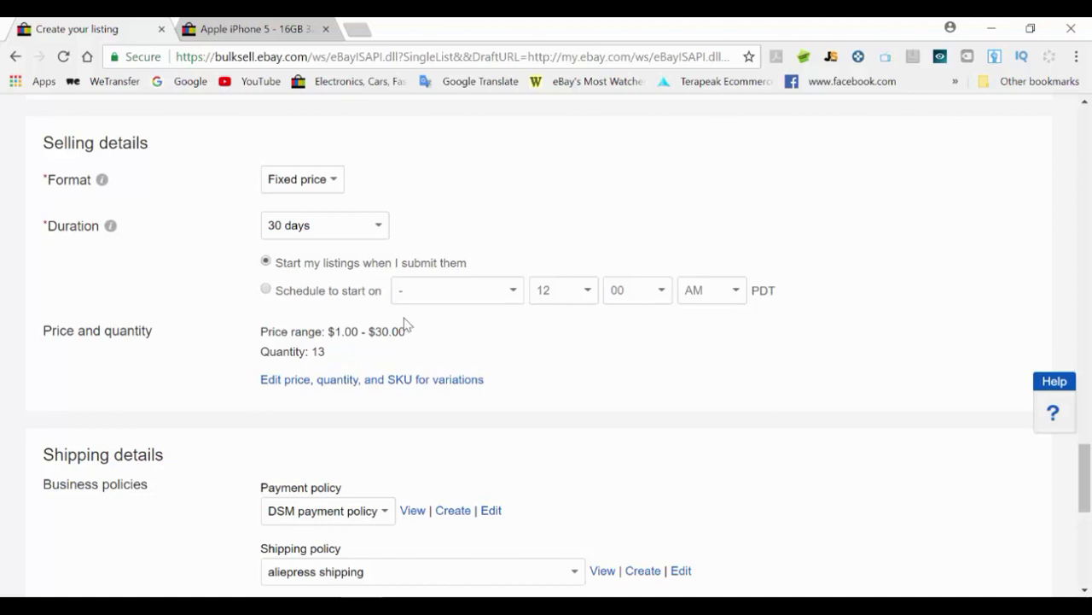
left_click_drag(1088, 475, 1089, 198)
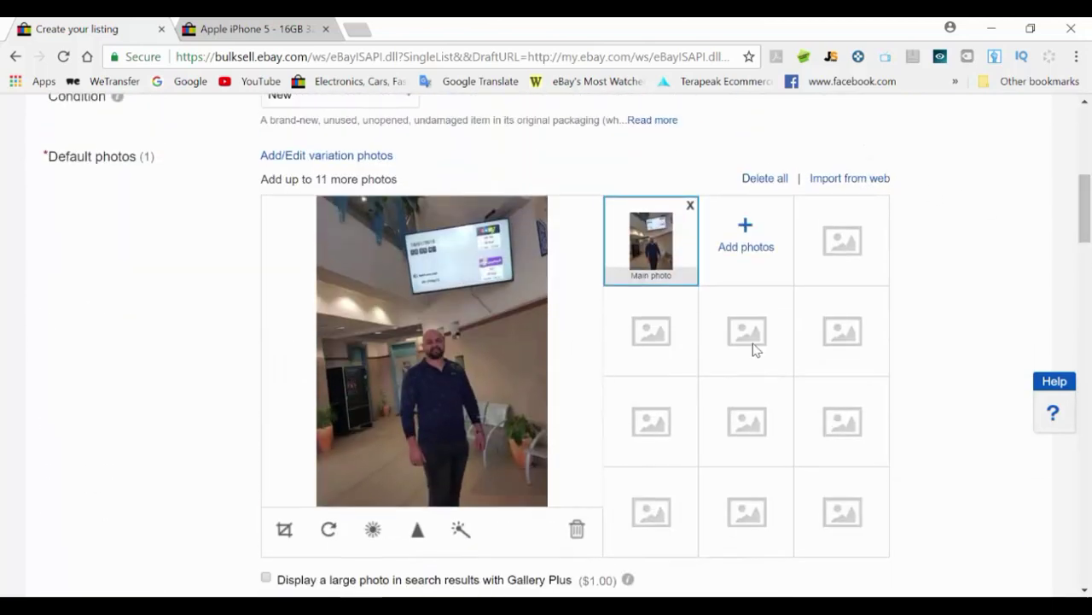